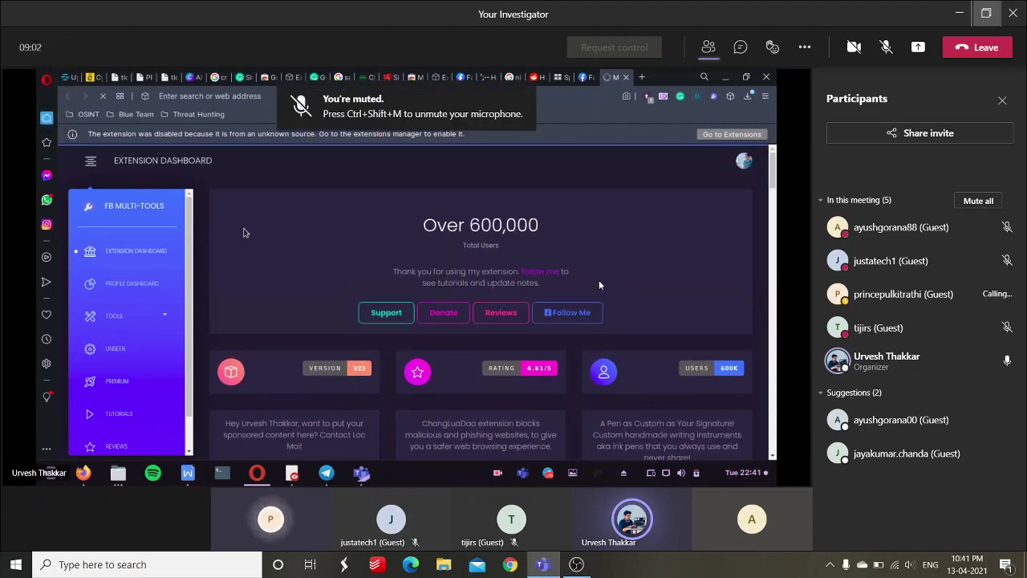
Lower the system volume.
key("XF86AudioLowerVolume")
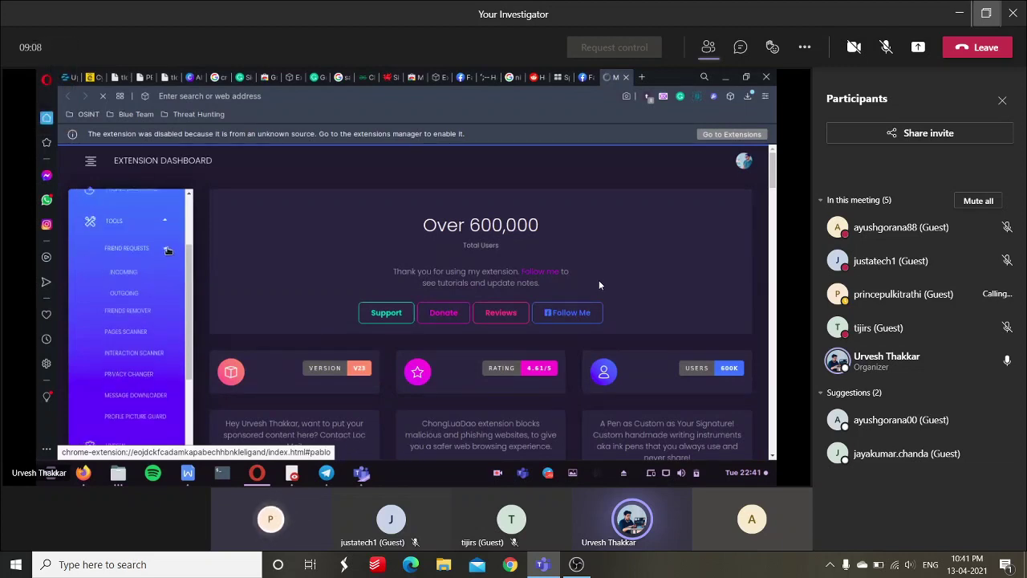
Lower the screen brightness.
key("XF86MonBrightnessDown")
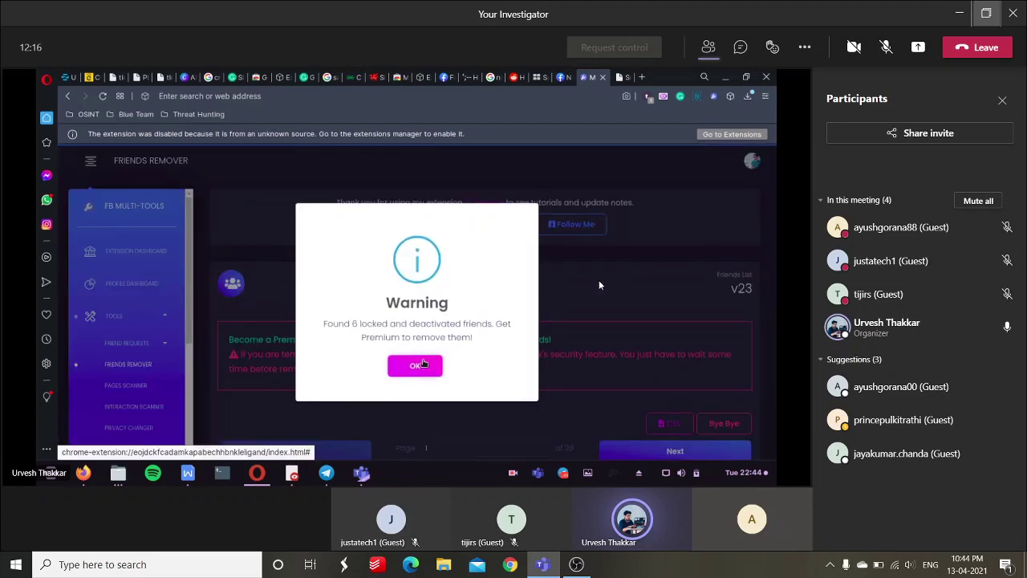
Dismiss the locked-friends warning and view one friend's Facebook profile before returning to the list.
left_click(422, 364)
scroll(334, 344, "down", 5)
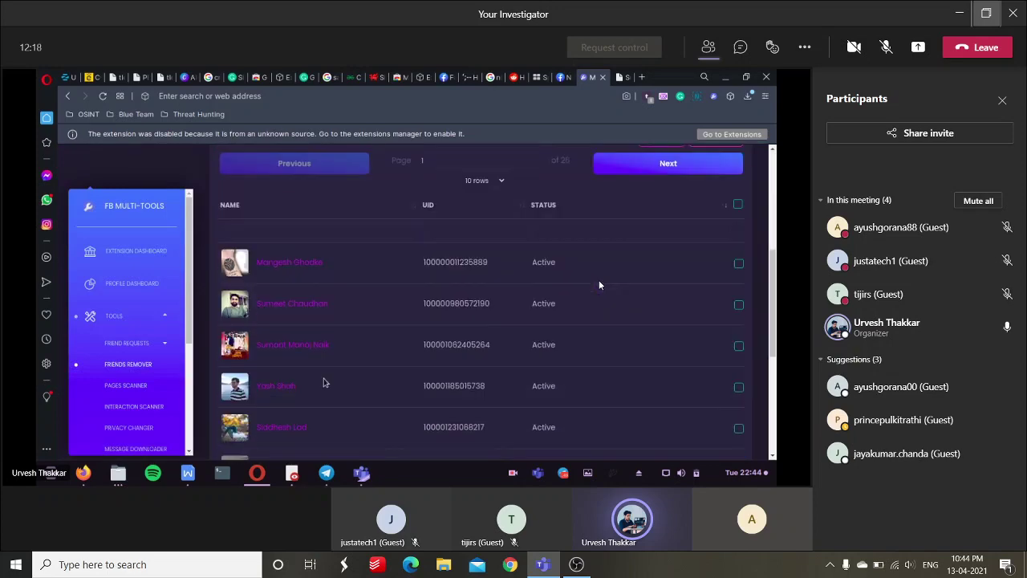
scroll(323, 382, "up", 3)
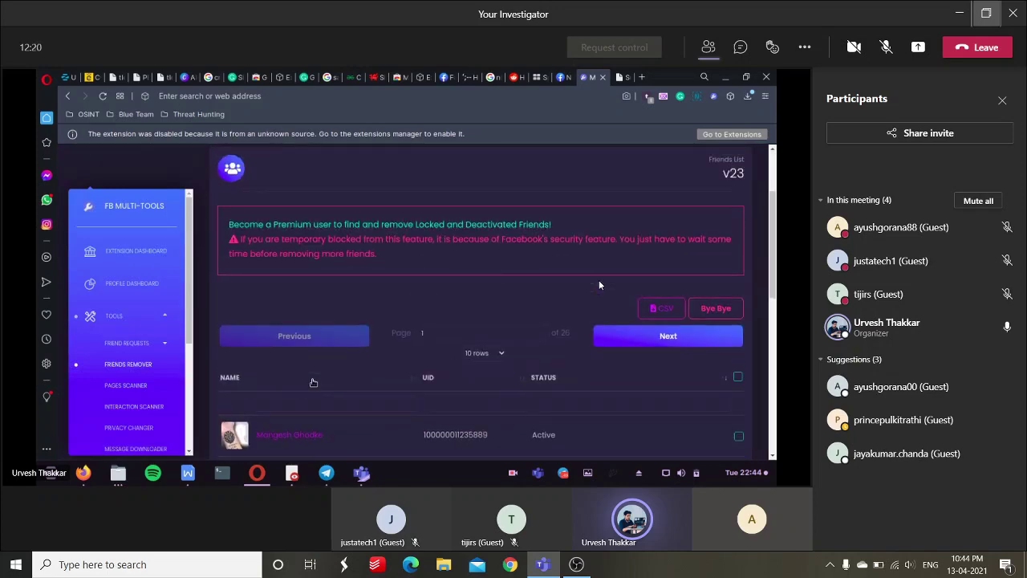
scroll(313, 383, "down", 3)
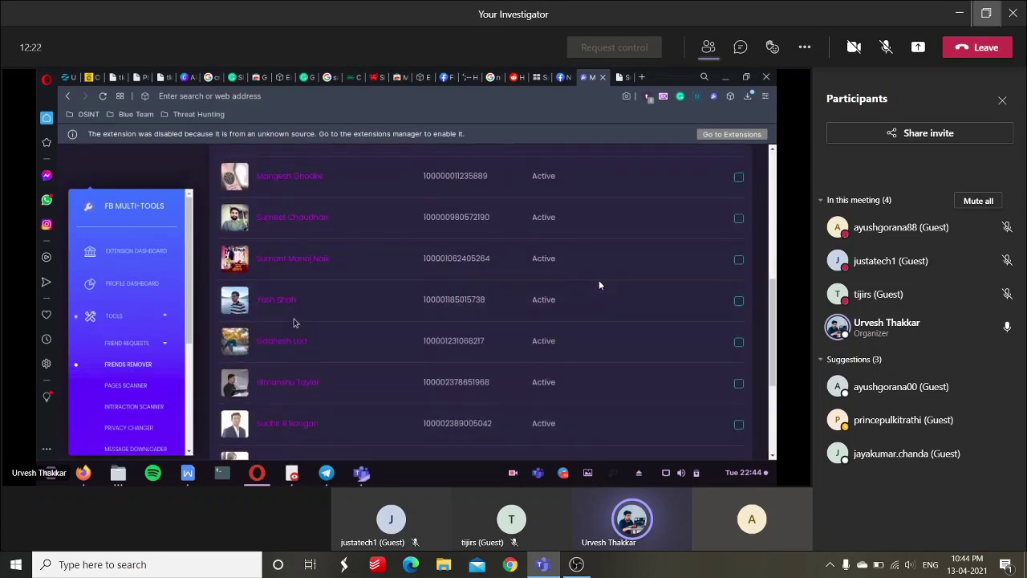
left_click(283, 301)
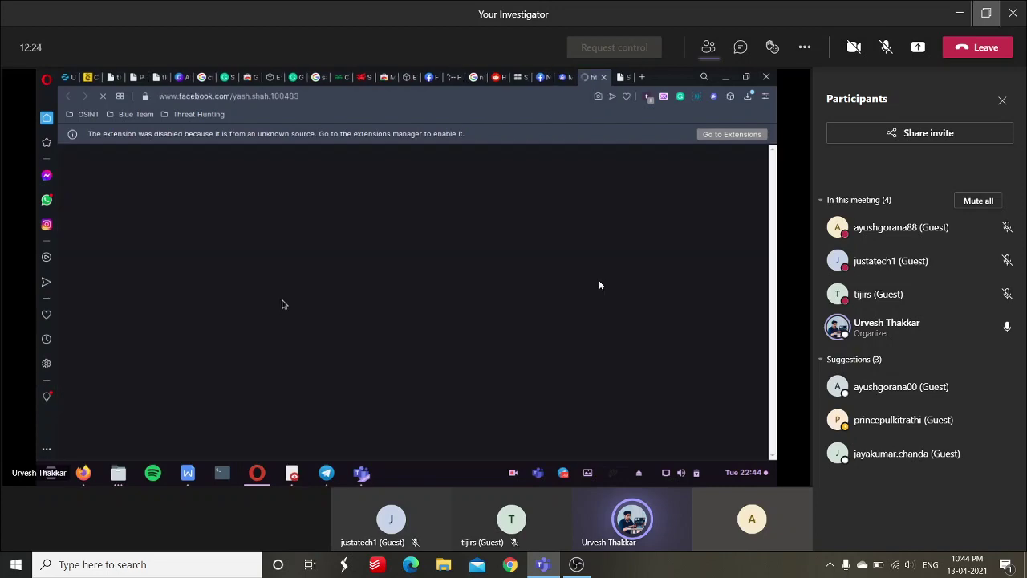
left_click(567, 80)
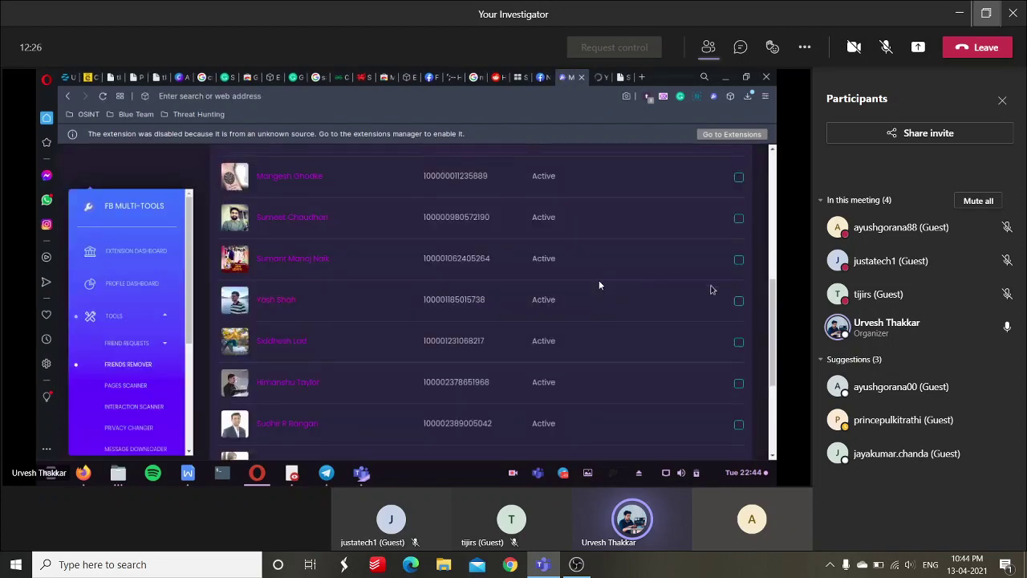
Tick one friend for removal and advance the friends table to page 2 of 26.
left_click(739, 301)
scroll(663, 295, "up", 2)
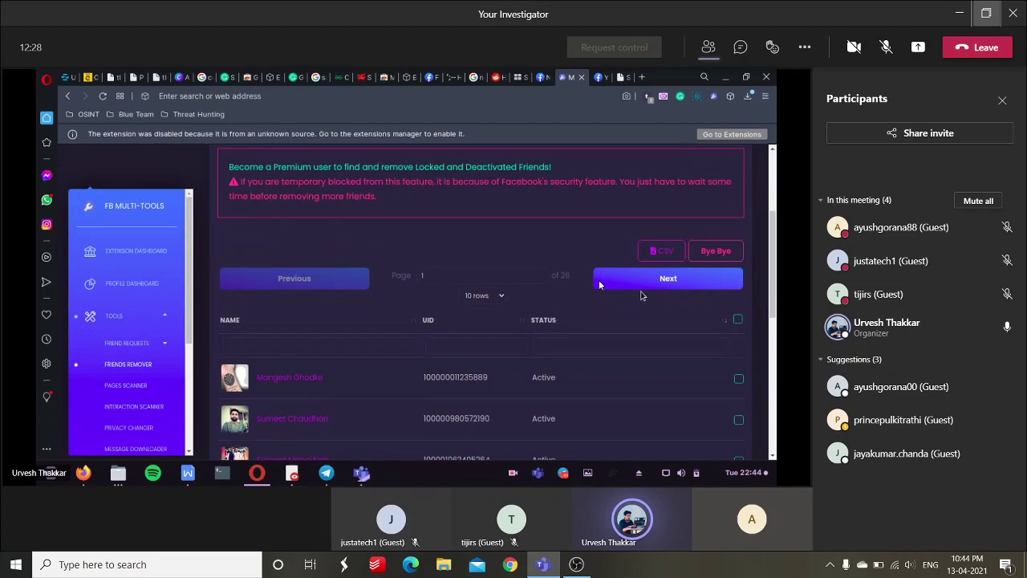
scroll(634, 294, "up", 2)
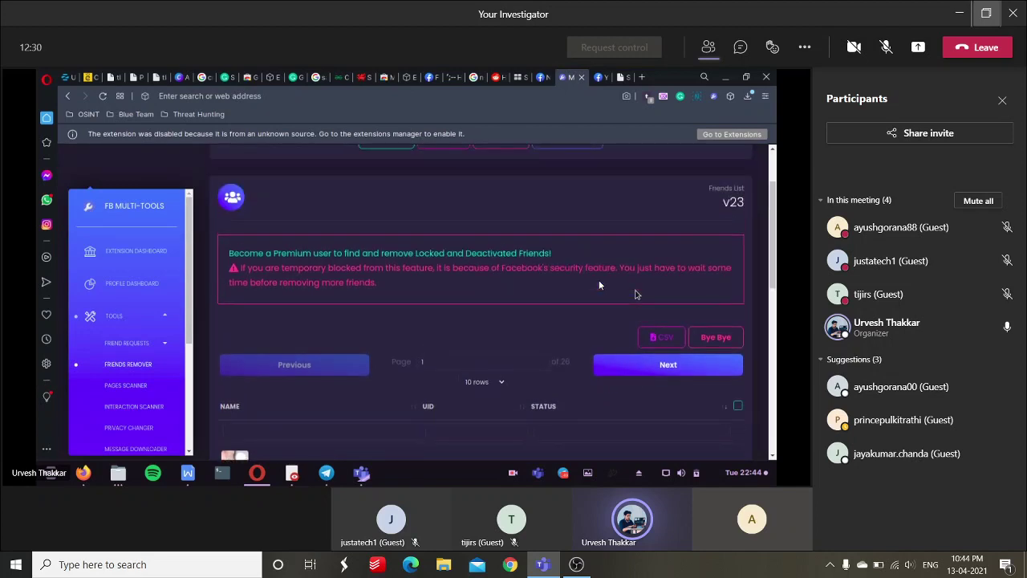
scroll(635, 294, "up", 2)
scroll(635, 294, "down", 3)
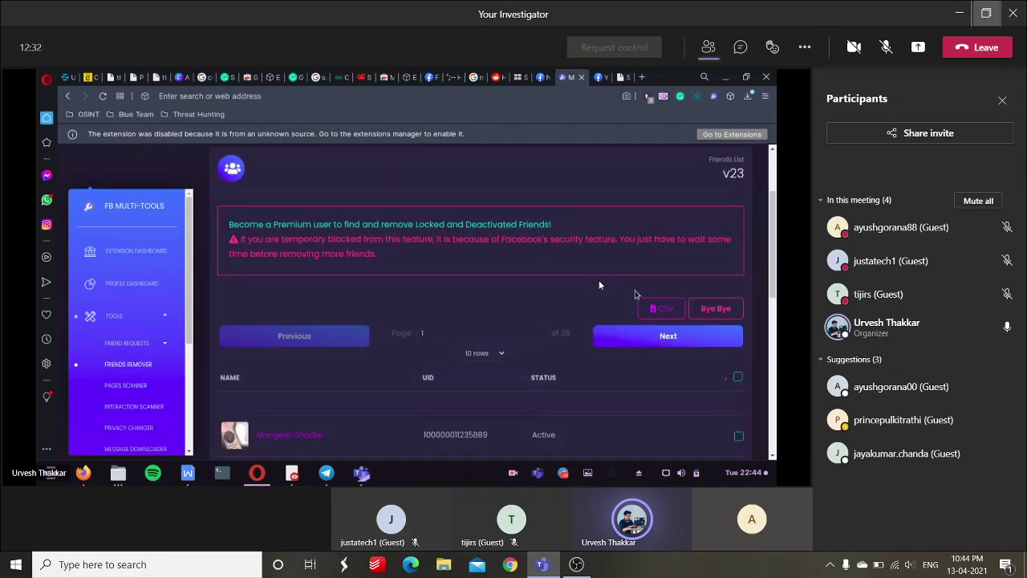
left_click(642, 338)
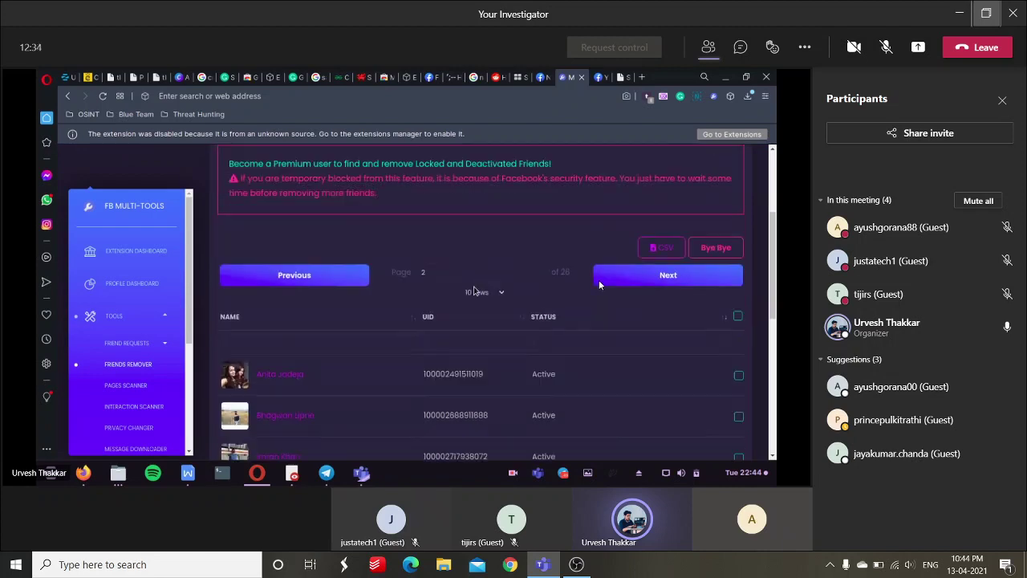
scroll(475, 290, "down", 2)
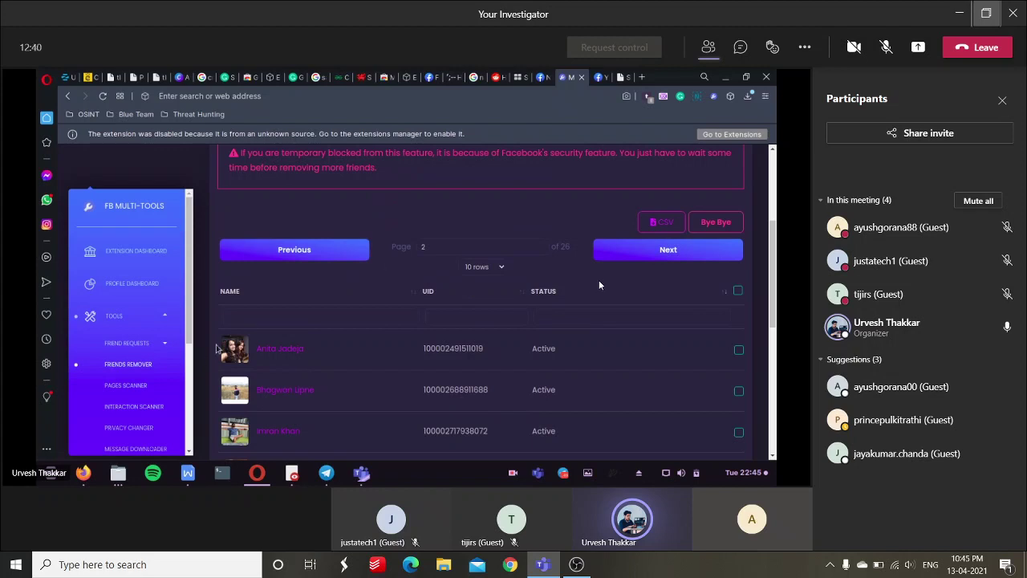
scroll(164, 367, "down", 5)
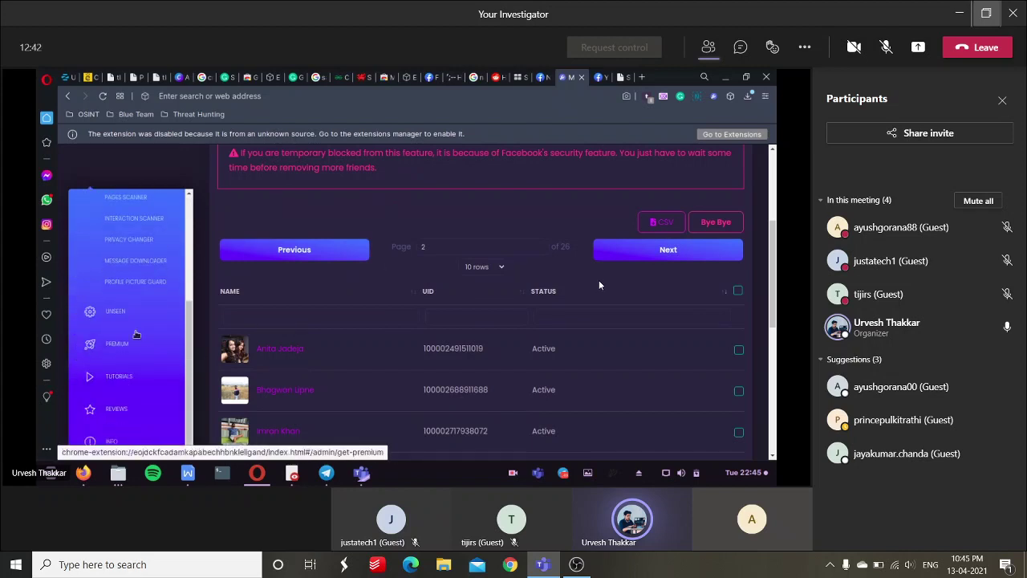
Open the Premium page, dismiss its payment notice, and browse the Mid, Pro and Elite packages.
left_click(111, 350)
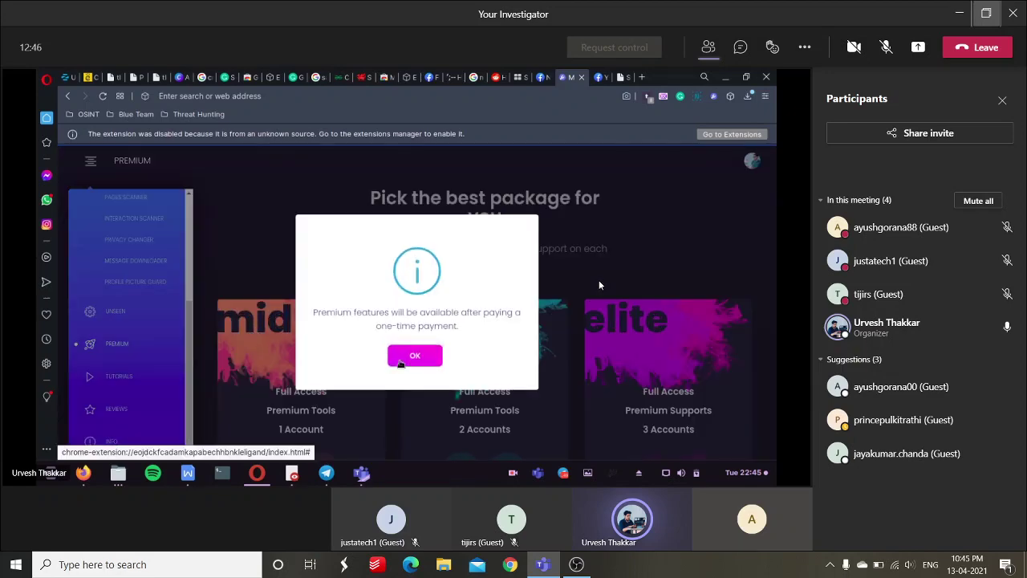
left_click(399, 361)
scroll(398, 364, "down", 3)
scroll(398, 364, "down", 2)
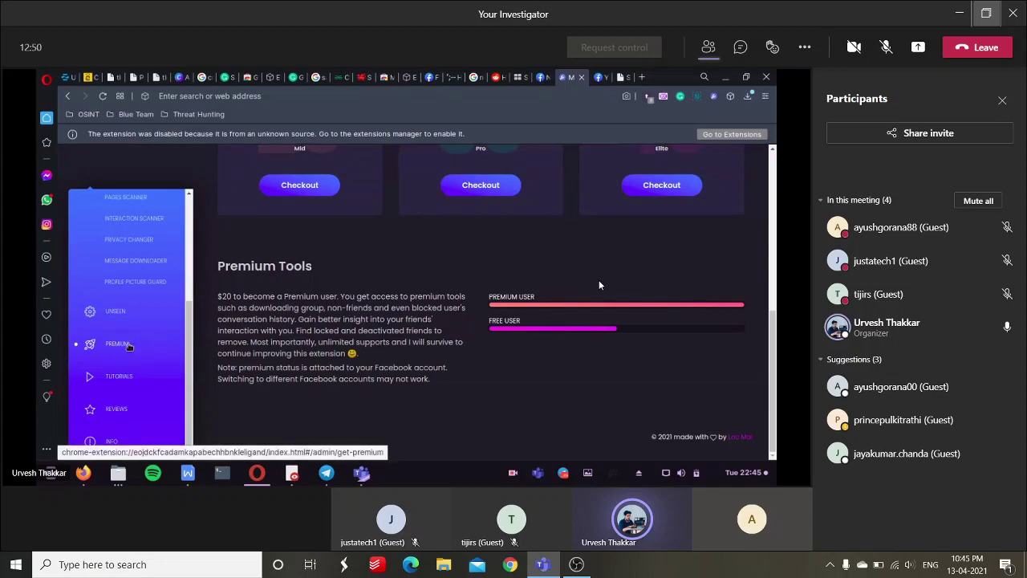
scroll(129, 346, "up", 5)
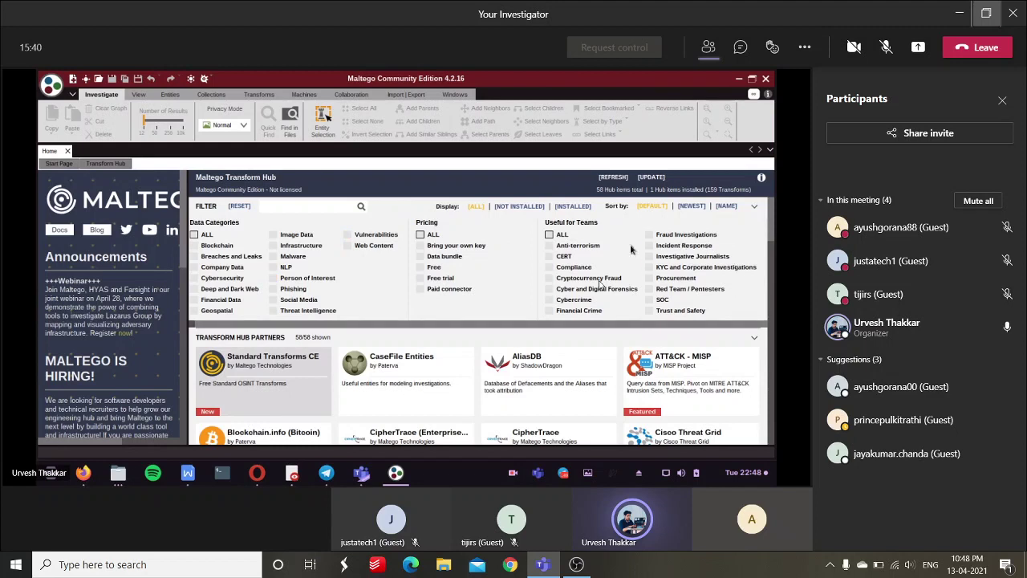
Filter the Transform Hub to Financial Crime and scroll back up to the FILTER panel.
left_click(569, 311)
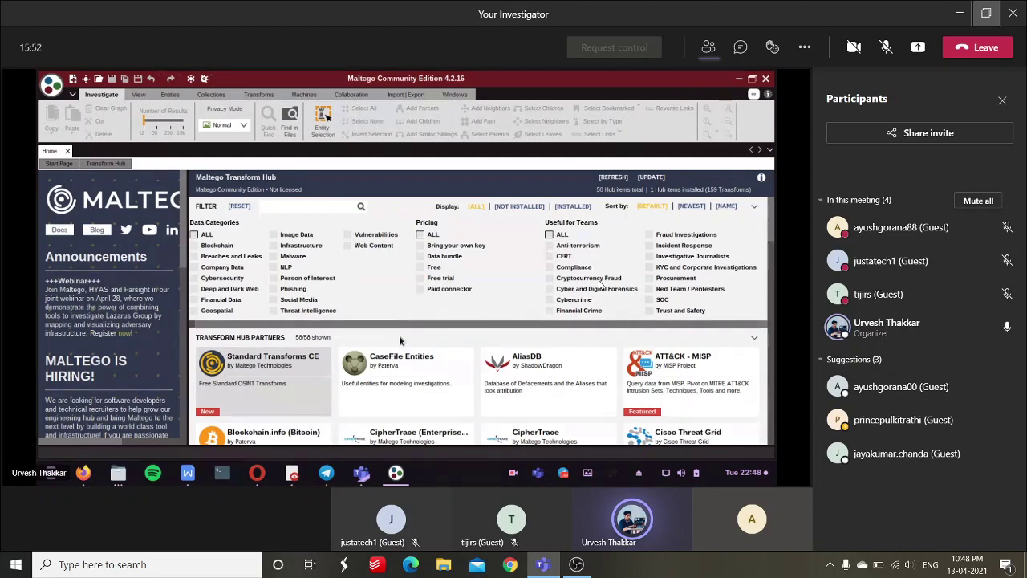
scroll(399, 341, "down", 3)
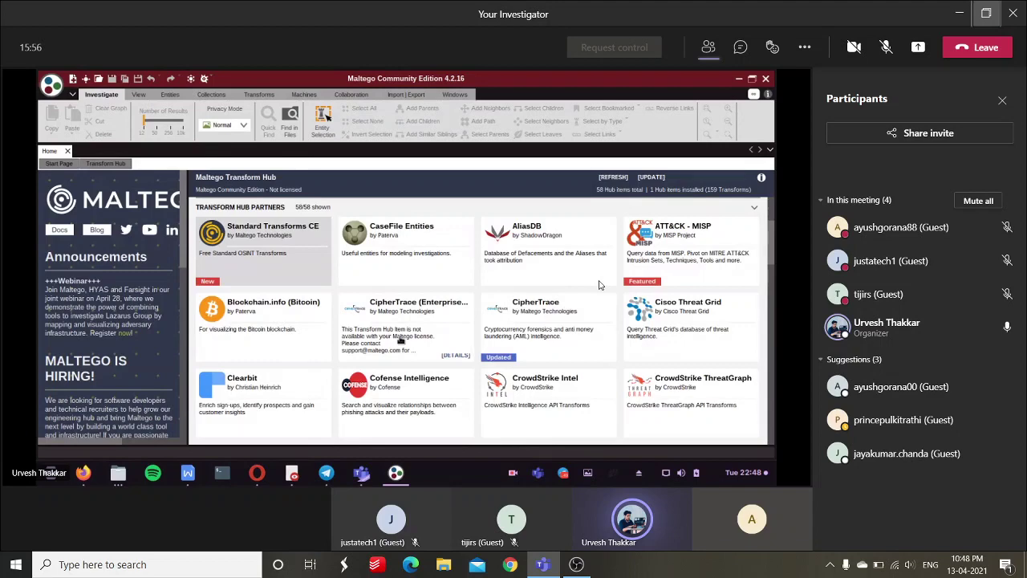
scroll(400, 341, "up", 3)
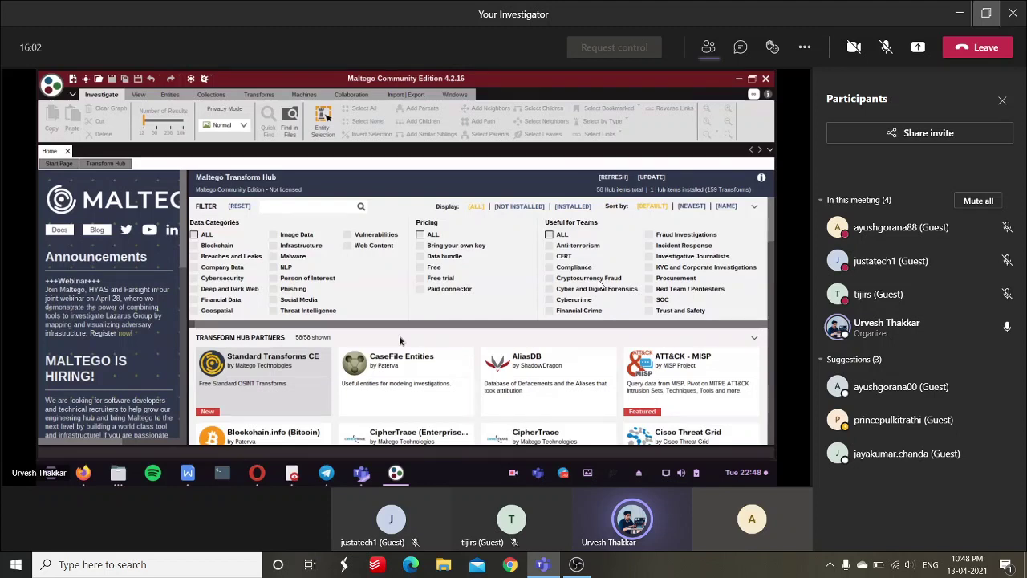
Filter the hub to Free pricing and finish installing CaseFile Entities (107 entities).
left_click(420, 268)
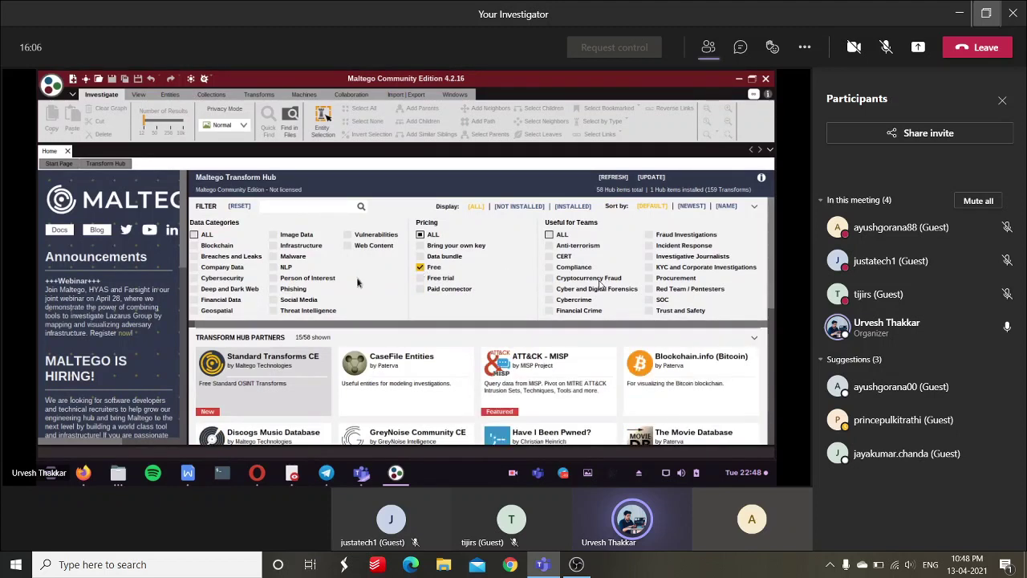
scroll(337, 336, "down", 1)
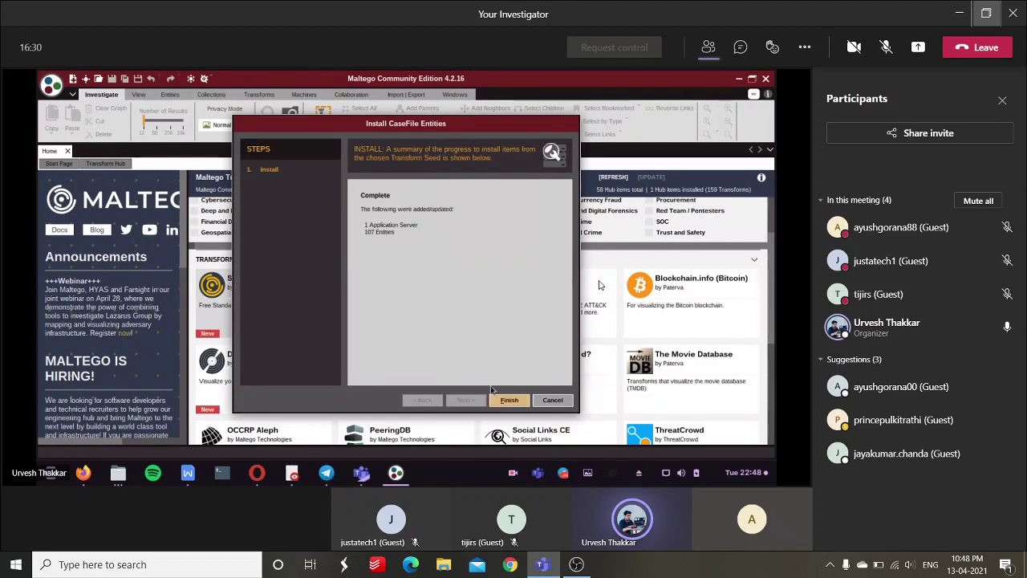
left_click(508, 399)
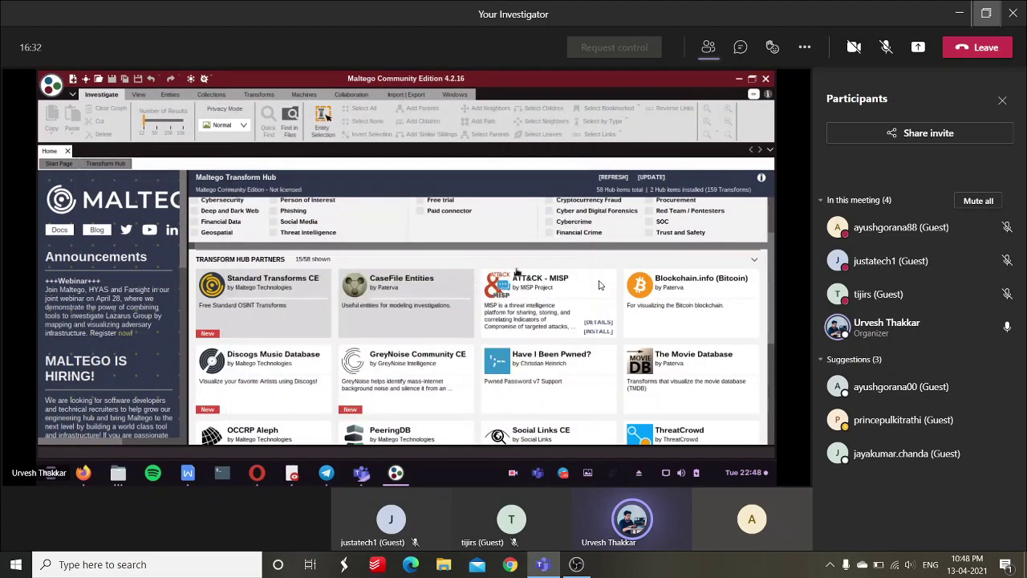
Review the ATT&CK - MISP details card in the Transform Hub.
left_click(595, 335)
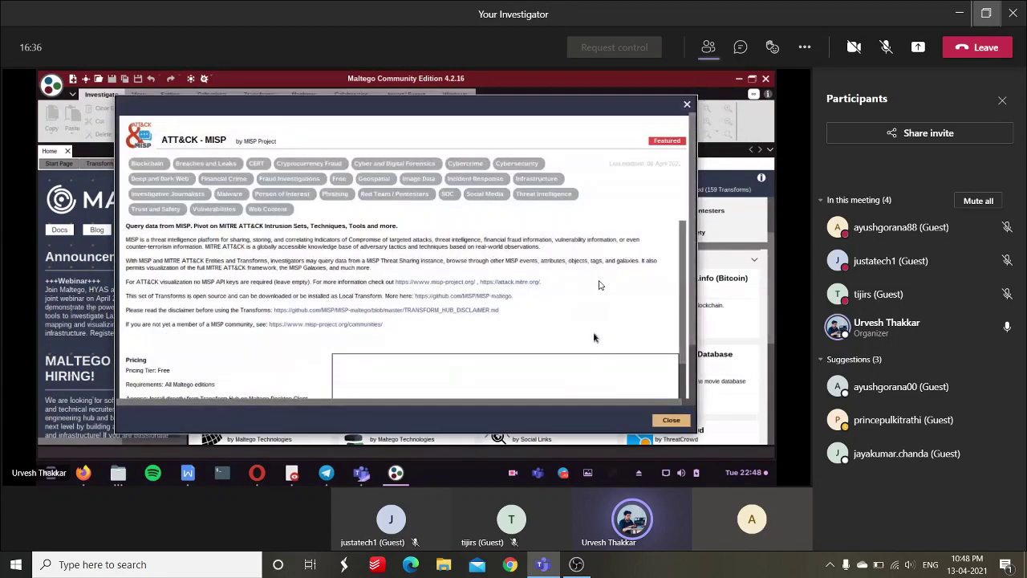
scroll(642, 224, "down", 3)
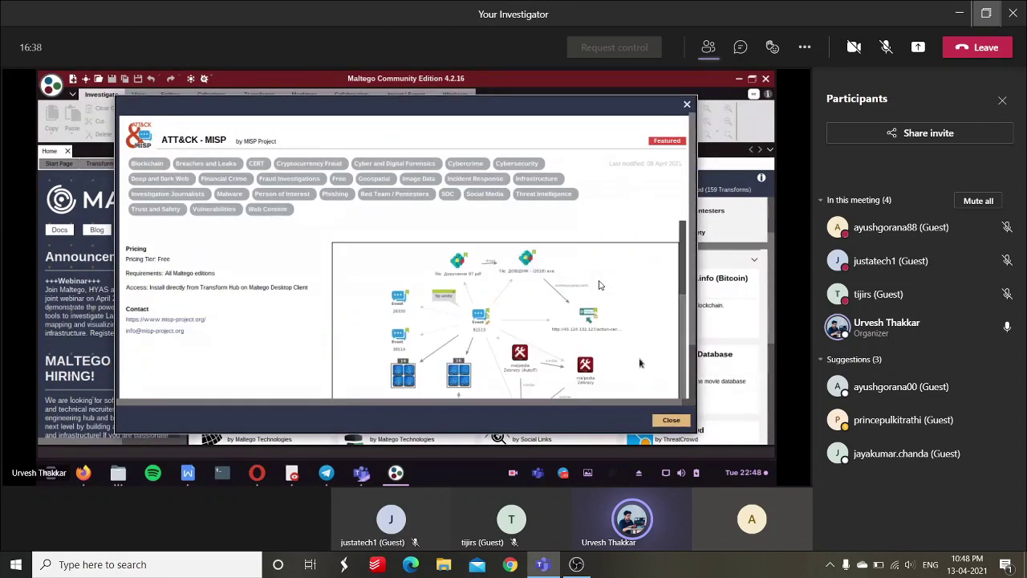
left_click(687, 107)
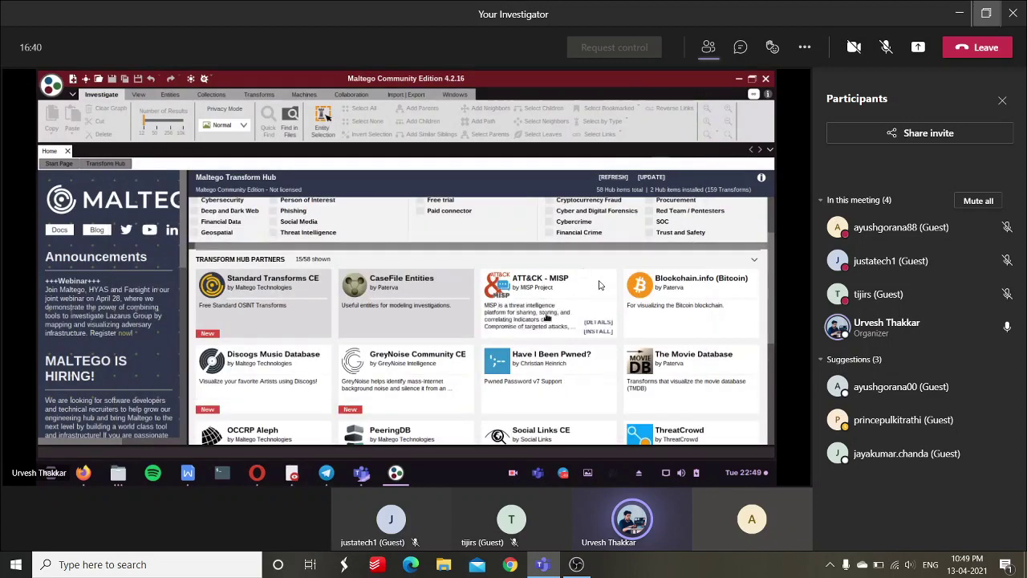
Install ATT&CK - MISP, adding 14 transforms and 8 entities.
left_click(596, 331)
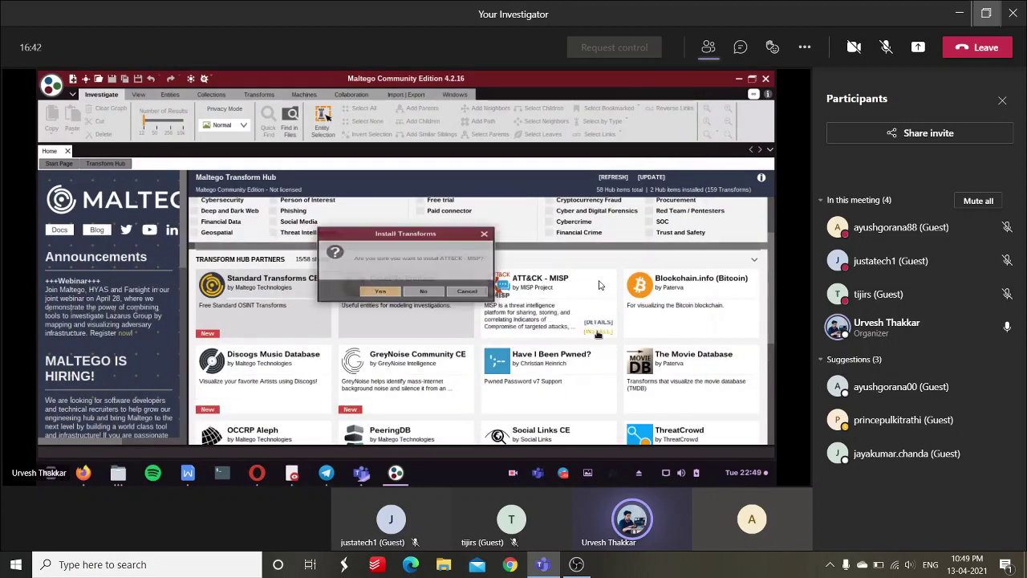
left_click(377, 293)
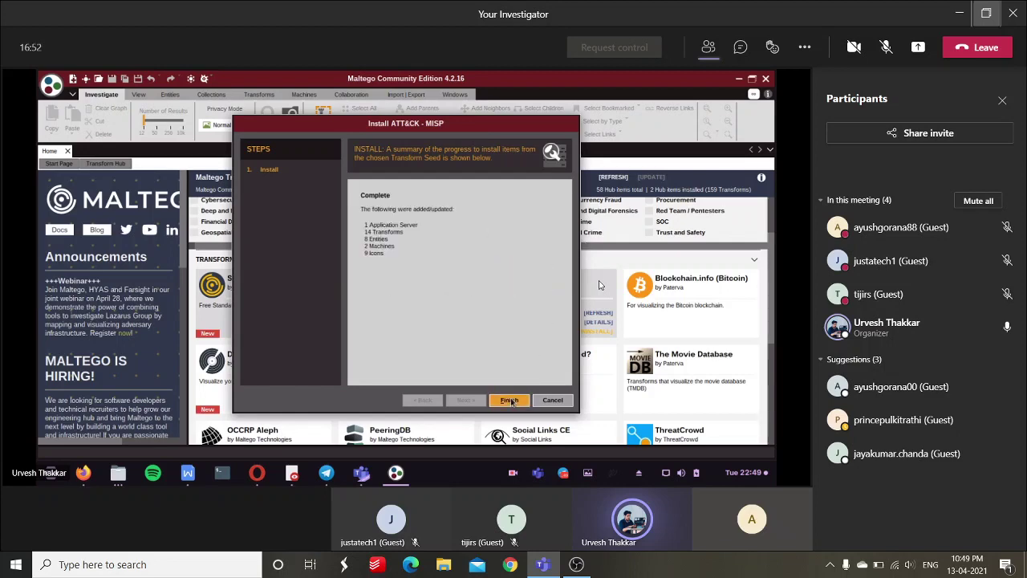
left_click(508, 400)
scroll(568, 310, "down", 1)
scroll(568, 310, "down", 3)
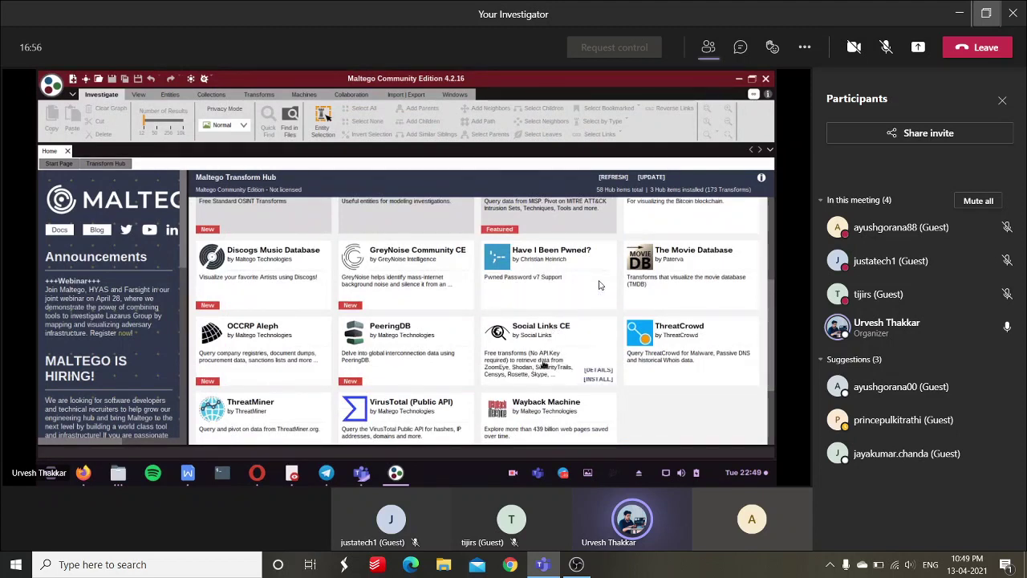
Install Social Links CE, adding 260 transforms, 49 entities and 259 icons.
left_click(588, 385)
left_click(391, 298)
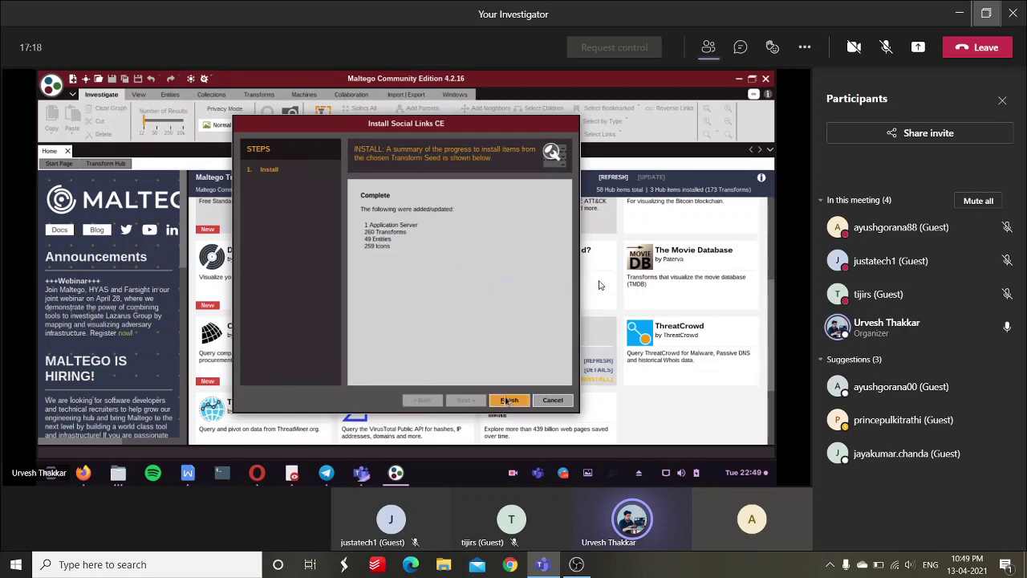
left_click(508, 399)
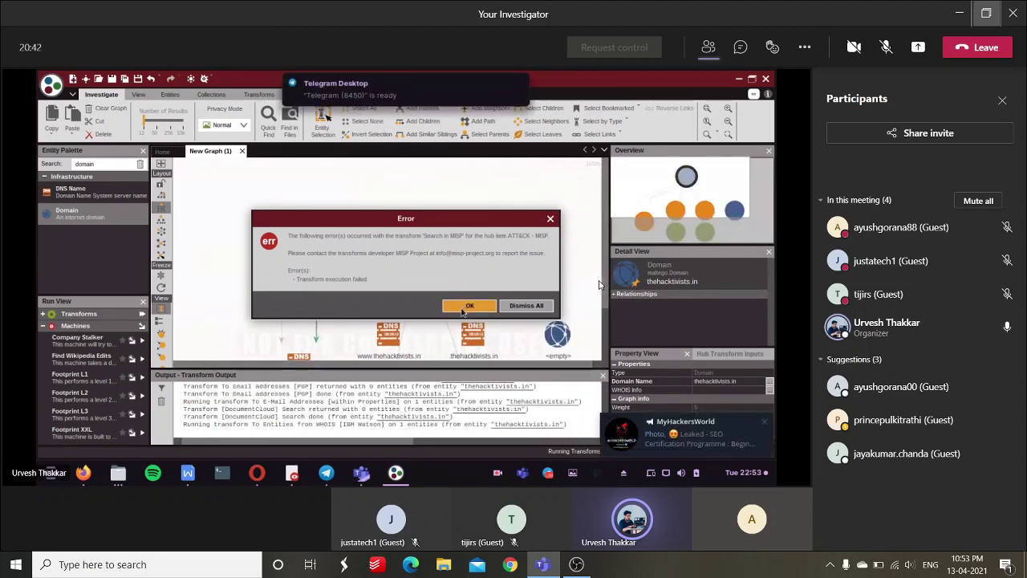
Dismiss the failed-transform error in Maltego.
left_click(470, 305)
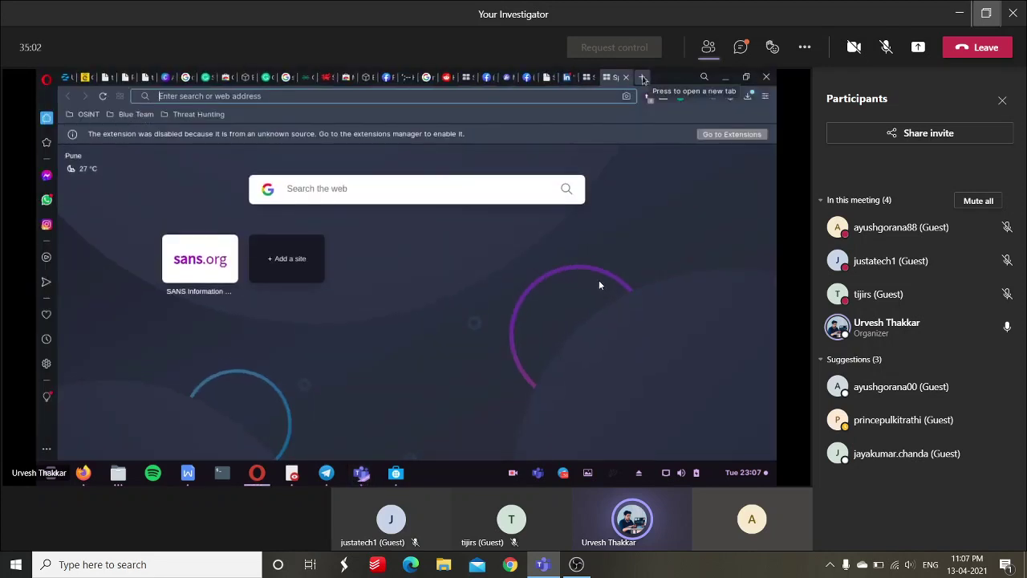
Adjust the system volume down and back up.
key("XF86AudioLowerVolume")
key("XF86AudioRaiseVolume")
key("XF86AudioRaiseVolume")
key("XF86AudioRaiseVolume")
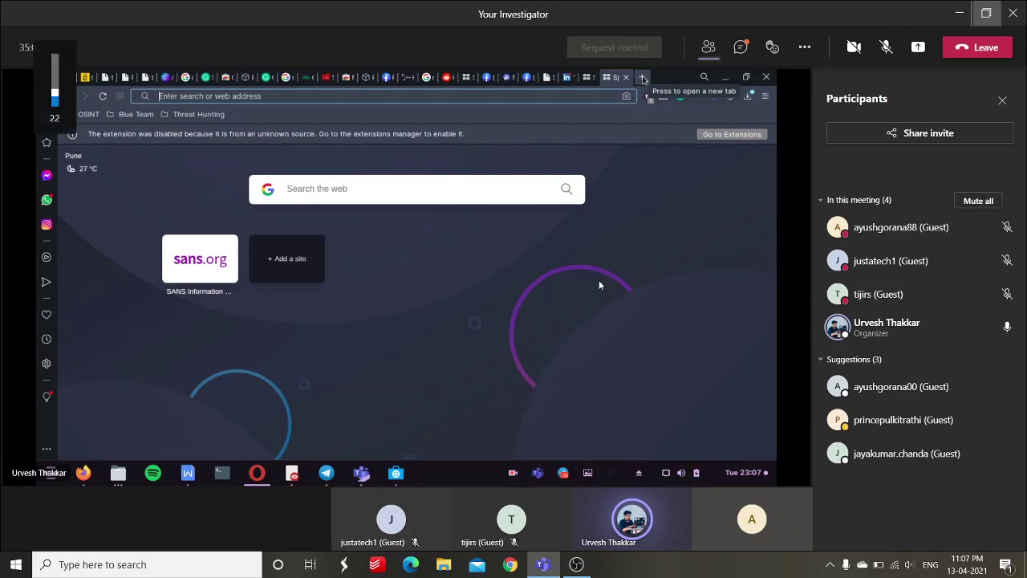
key("XF86AudioRaiseVolume")
key("XF86AudioRaiseVolume")
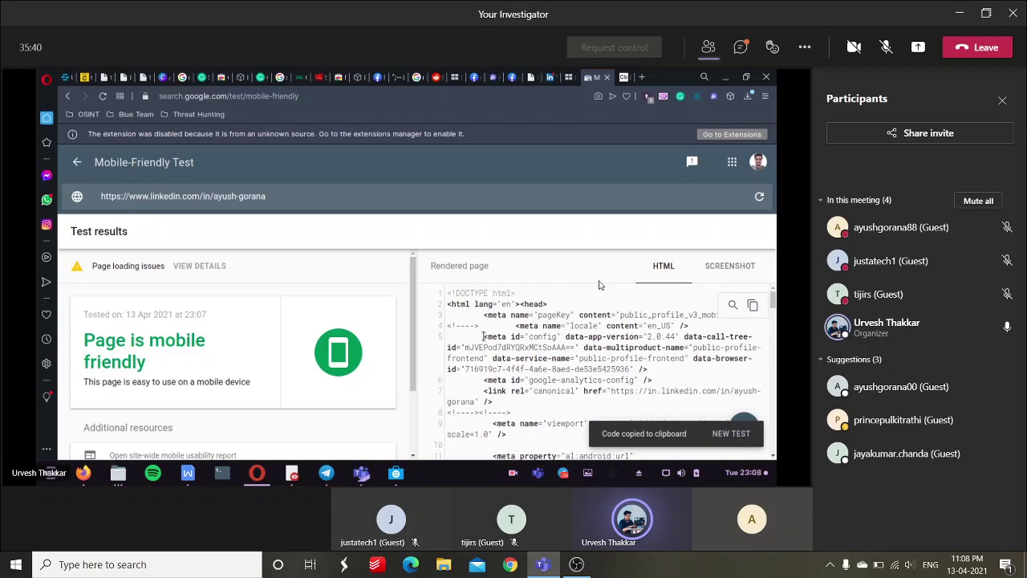
left_click(619, 78)
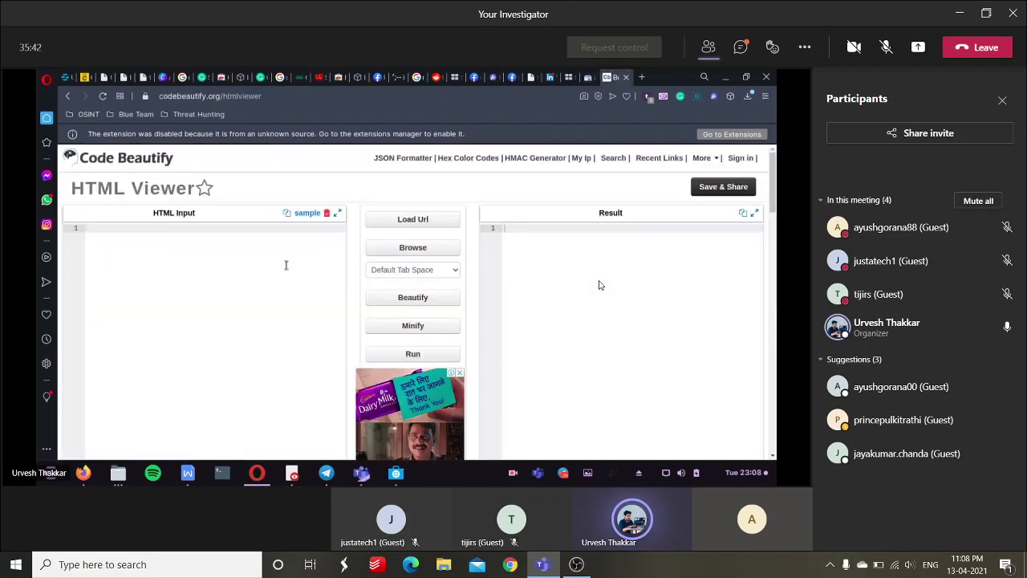
key("ctrl+v")
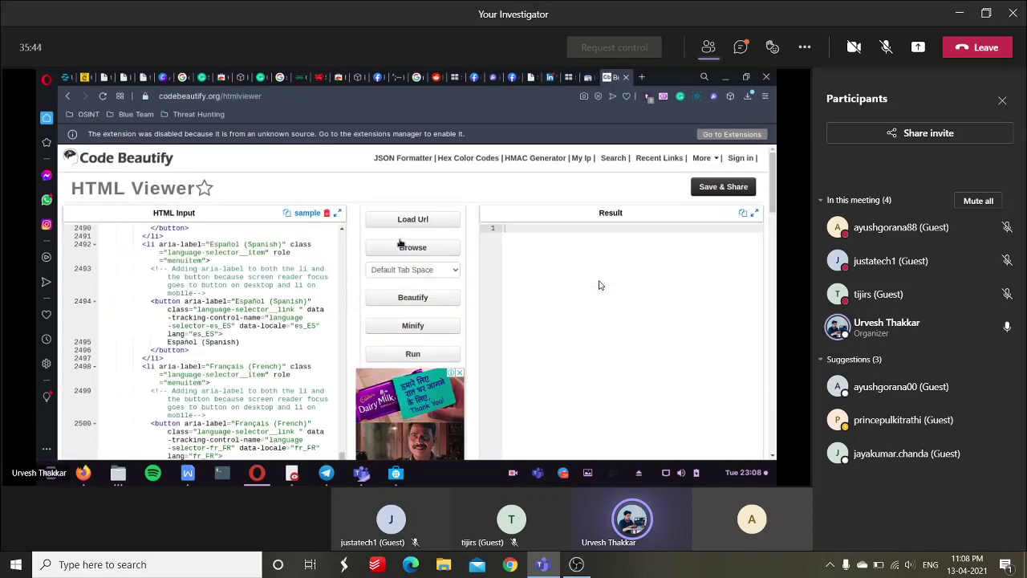
left_click(412, 353)
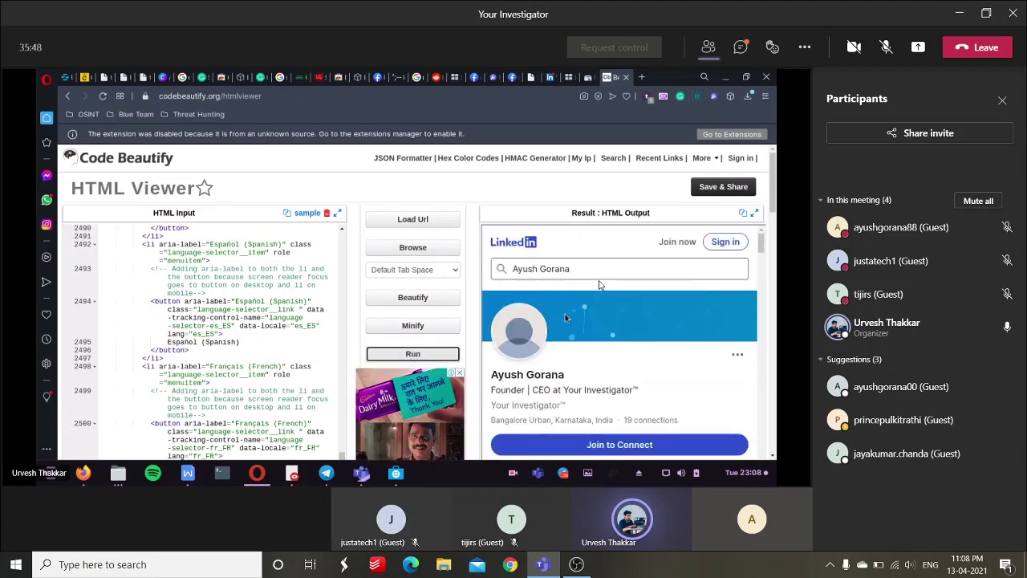
scroll(564, 318, "down", 10)
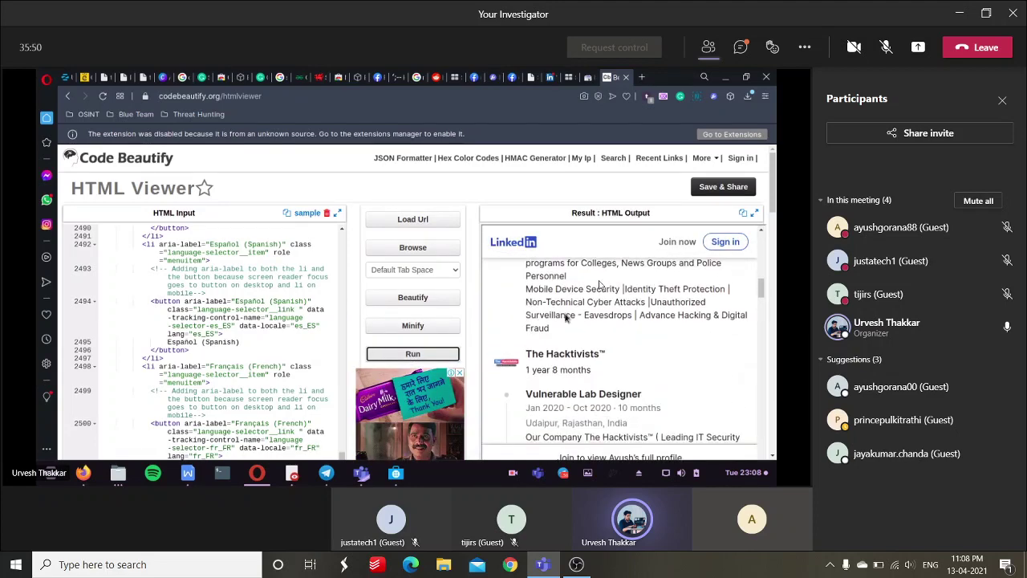
scroll(565, 318, "down", 5)
scroll(565, 315, "down", 10)
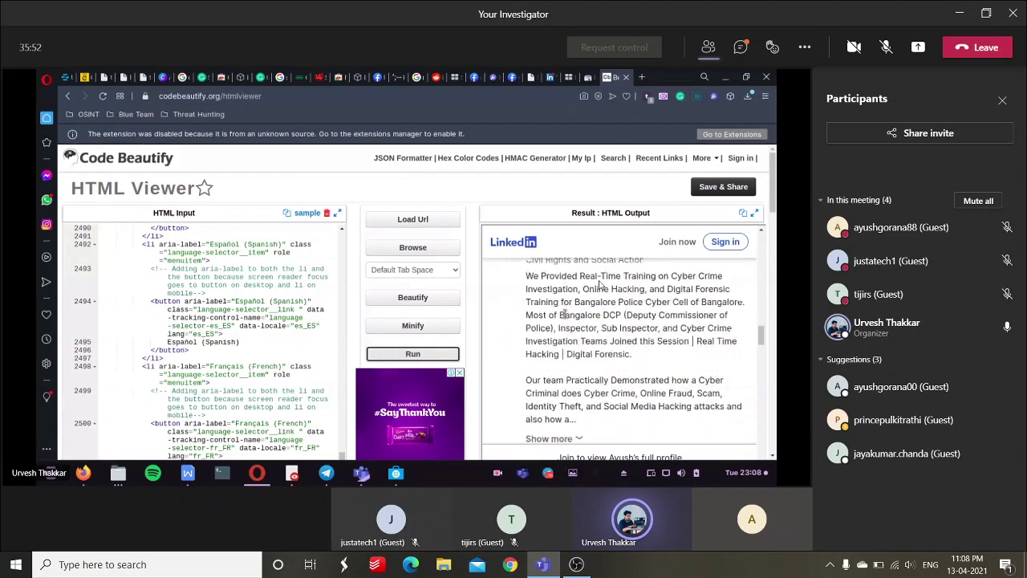
scroll(565, 318, "down", 4)
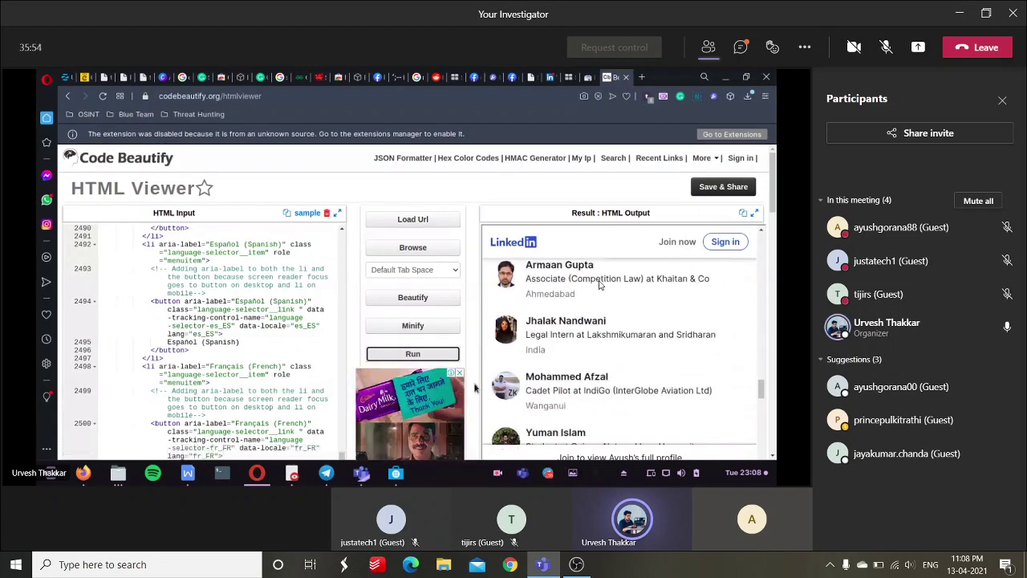
scroll(598, 284, "up", 12)
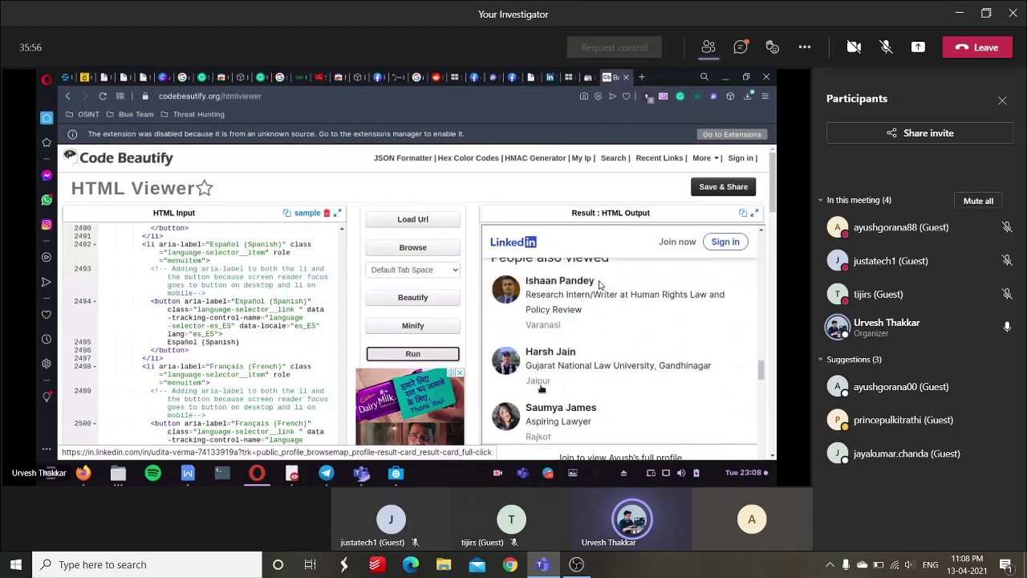
scroll(599, 284, "up", 5)
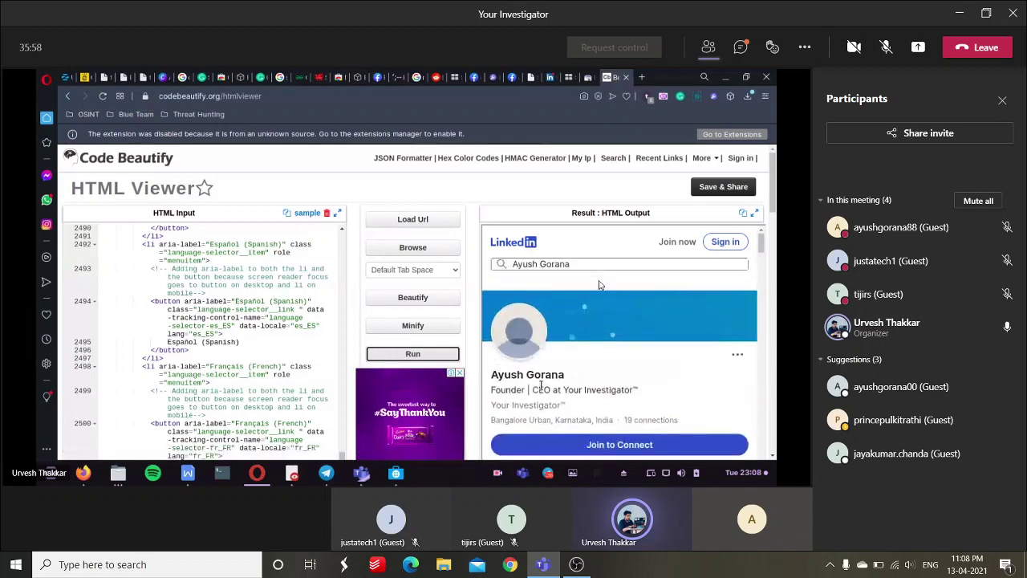
Load intelx.io/tools in a new tab and bring up the Email Lookup form.
left_click(644, 77)
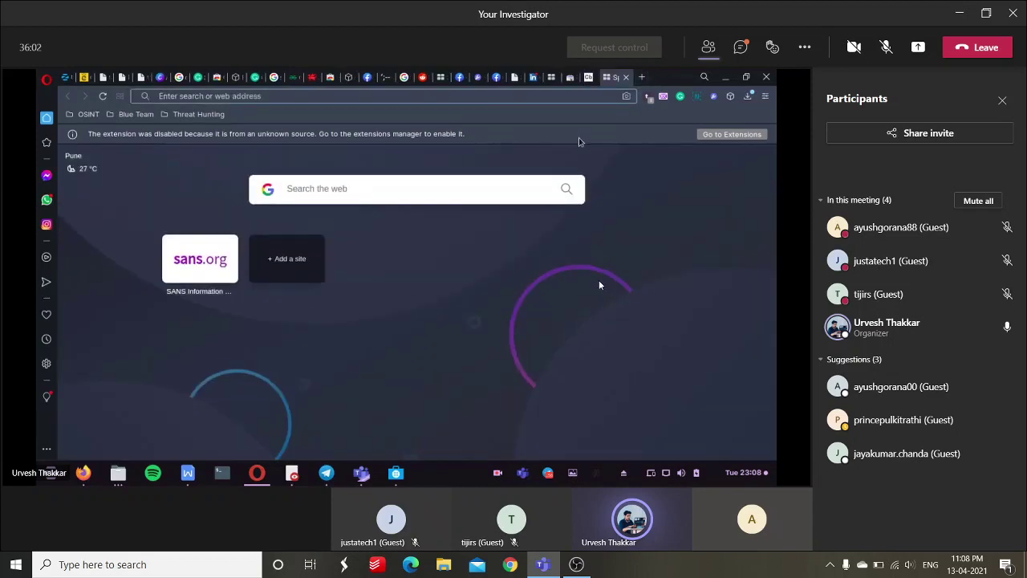
type("intel")
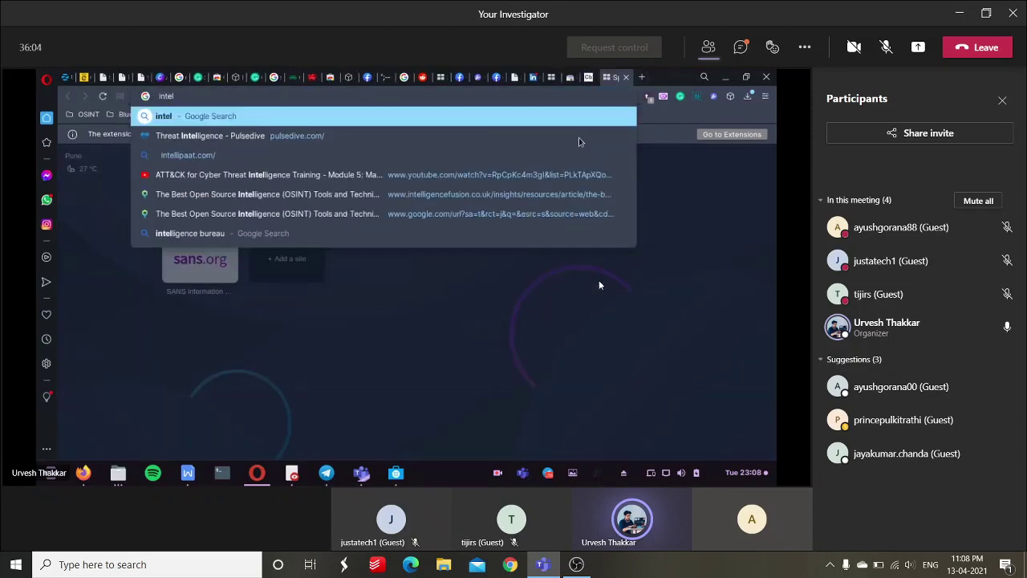
type("x")
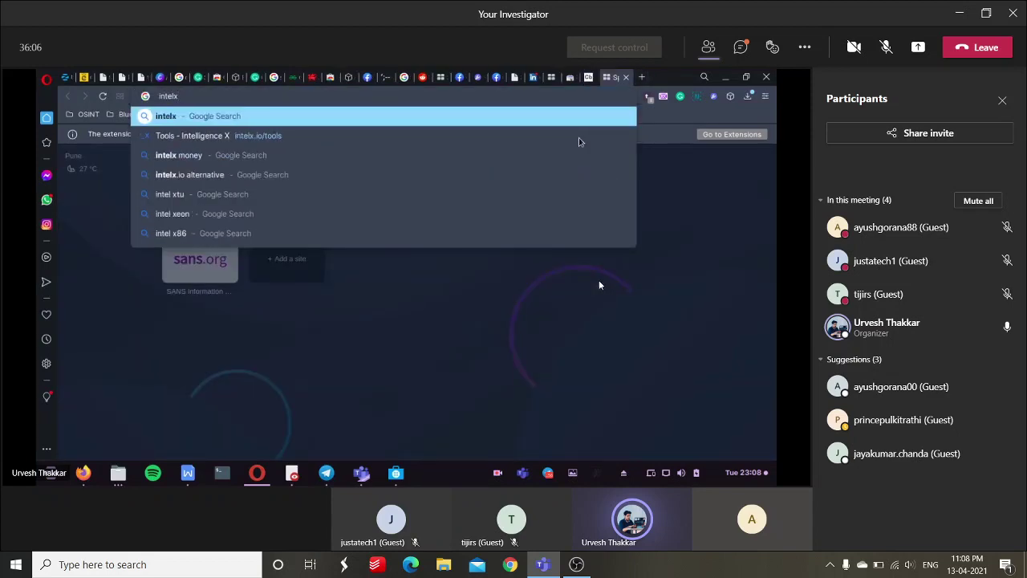
key("Down")
left_click(578, 137)
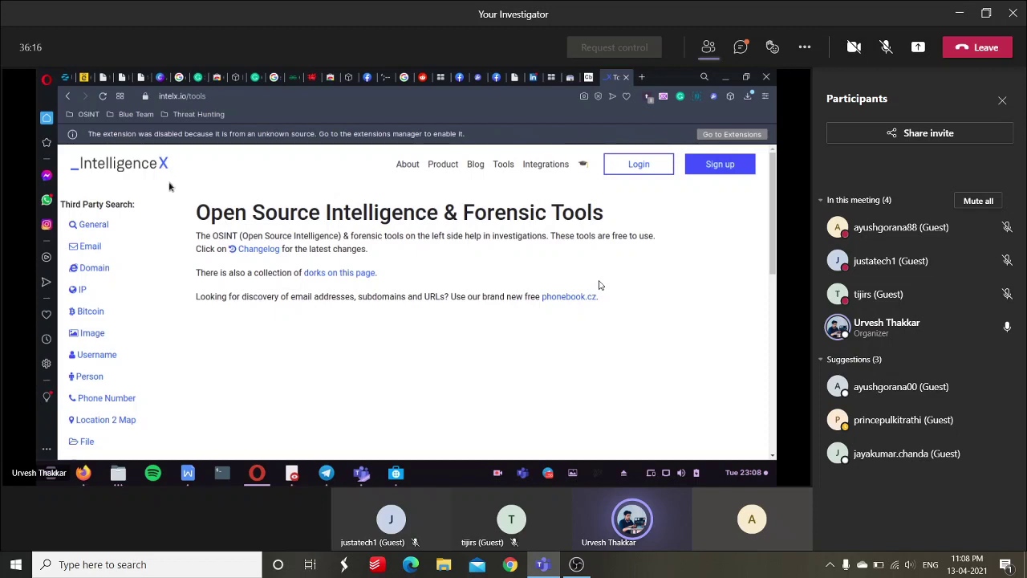
left_click(118, 252)
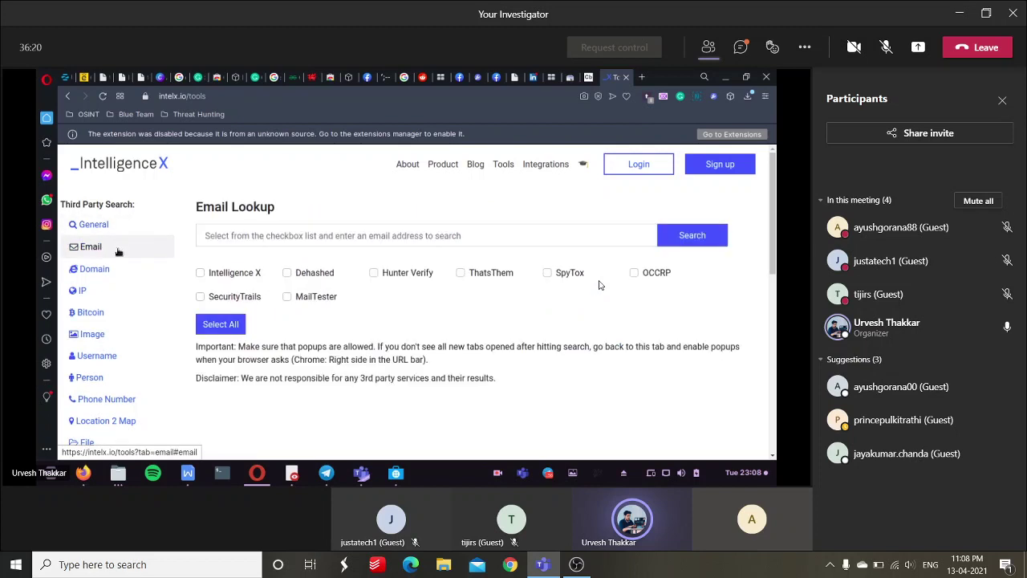
Search the target's e-mail address in Intelligence X with every lookup source checked.
left_click(400, 241)
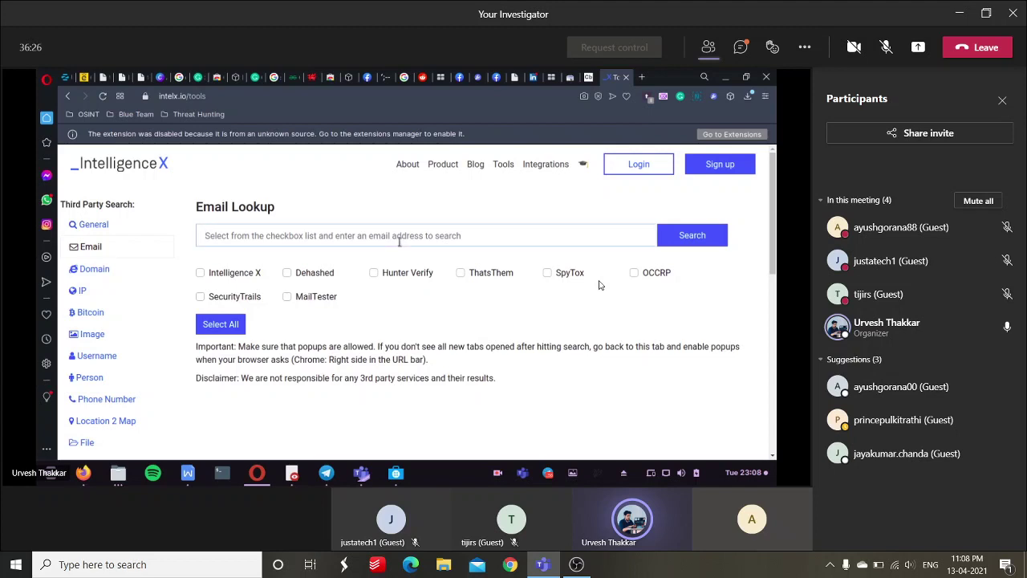
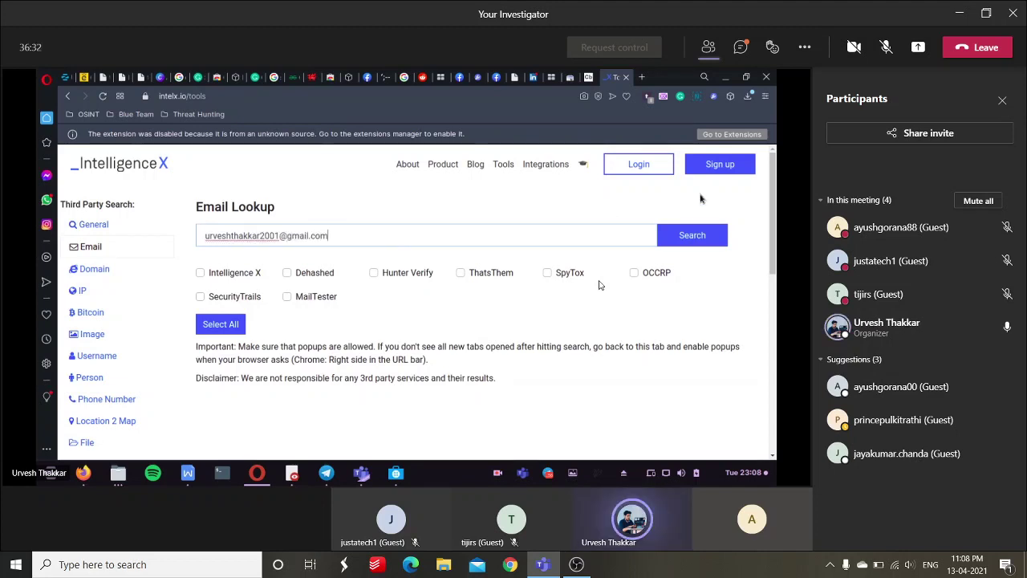
left_click(688, 237)
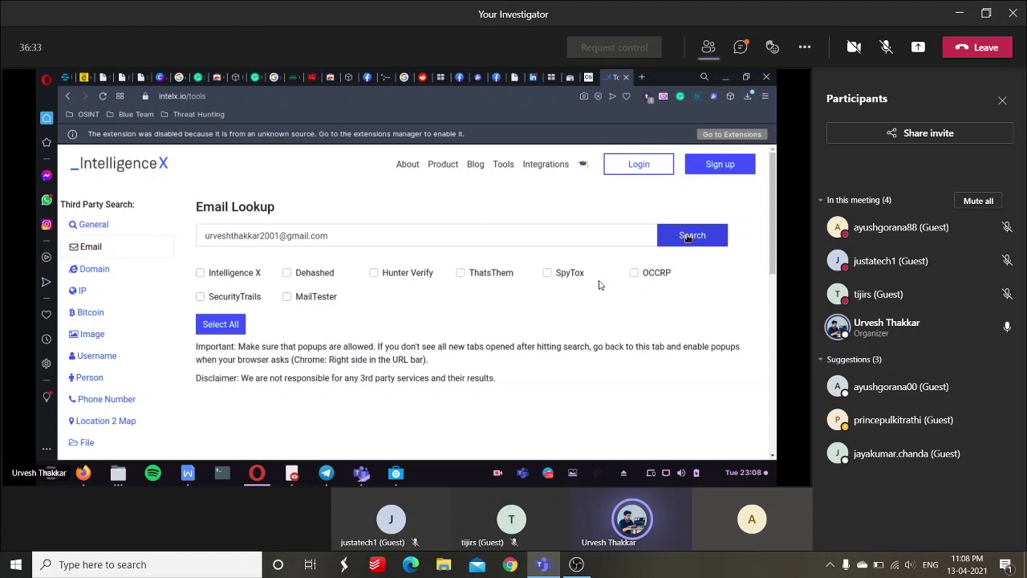
left_click(216, 323)
left_click(691, 236)
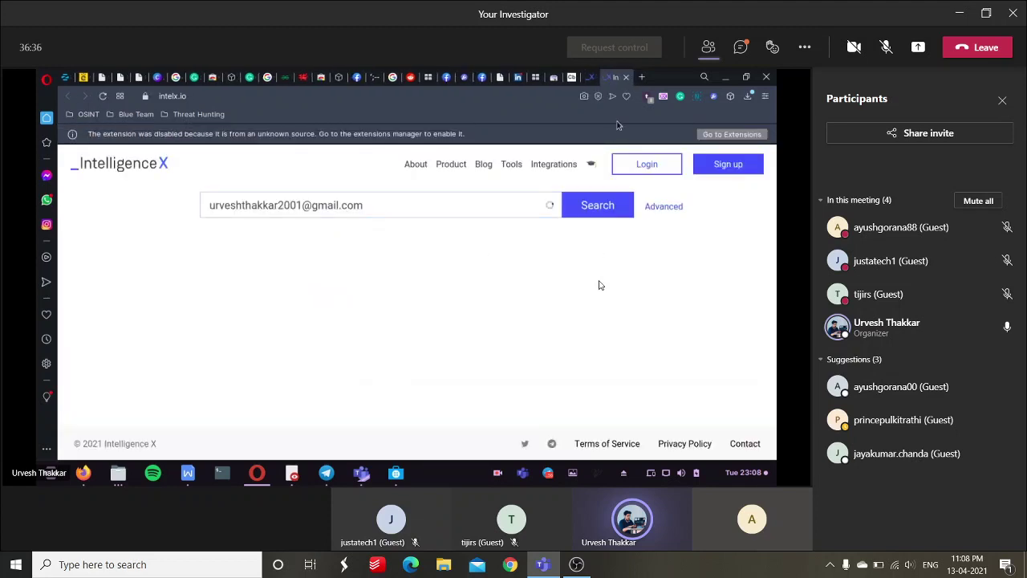
Back on the tools tab, view the Domain Lookup and IP lookup tools.
left_click(594, 77)
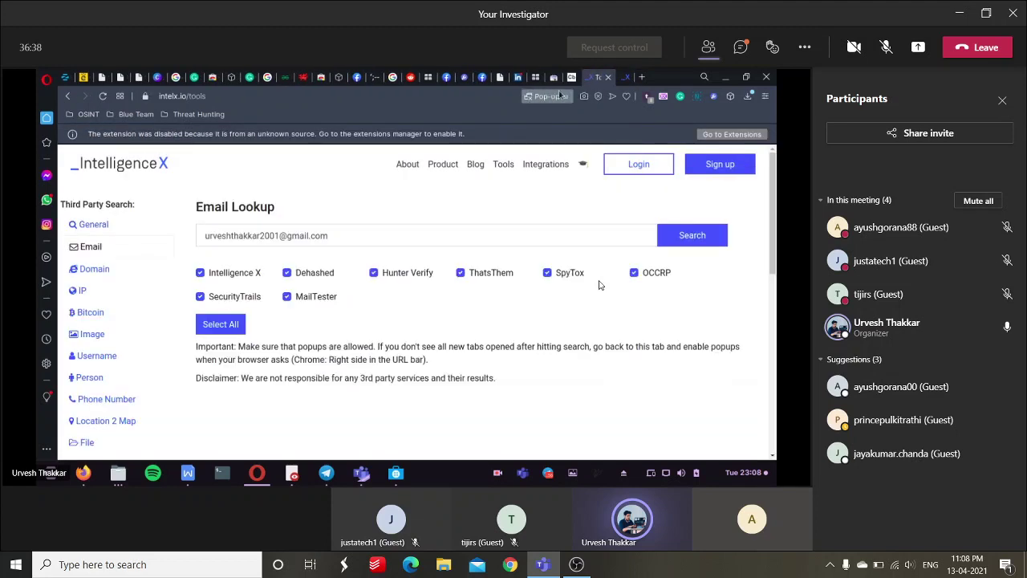
left_click(94, 269)
scroll(481, 320, "down", 2)
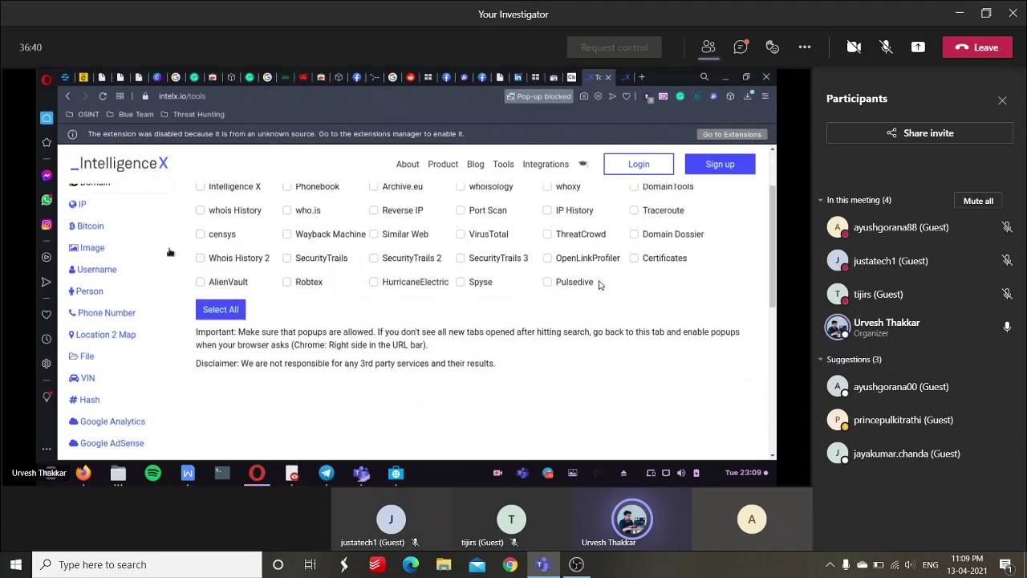
scroll(549, 326, "up", 2)
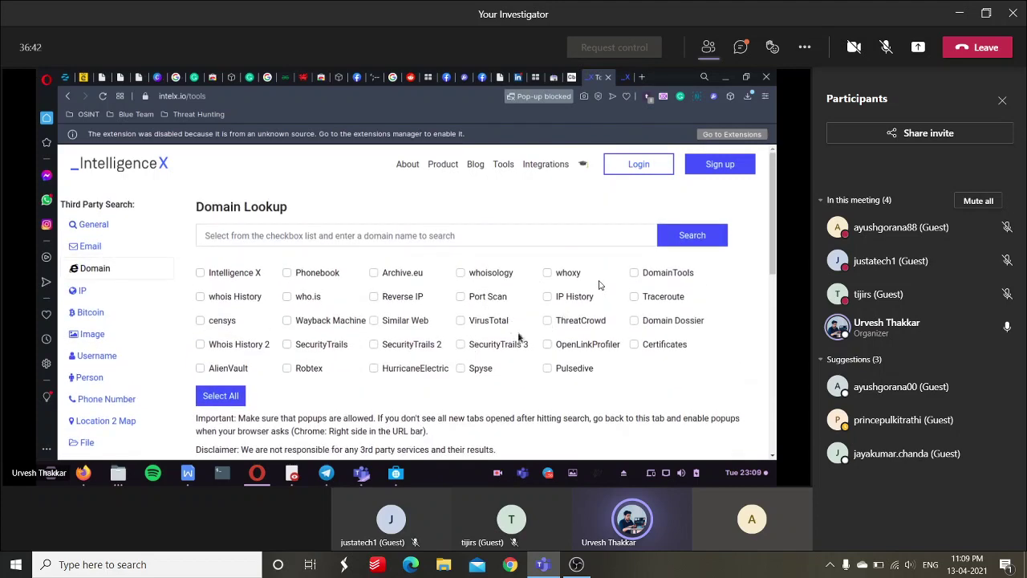
left_click(82, 290)
Return to the e-mail search results showing nitrocloud.tsv and the Whois full-database.csv.
left_click(617, 77)
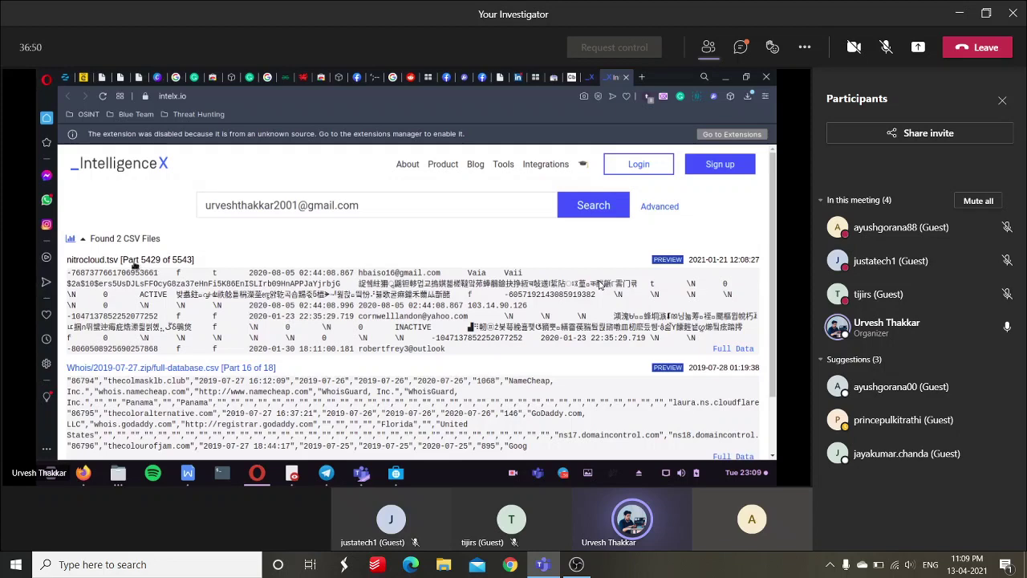
right_click(145, 262)
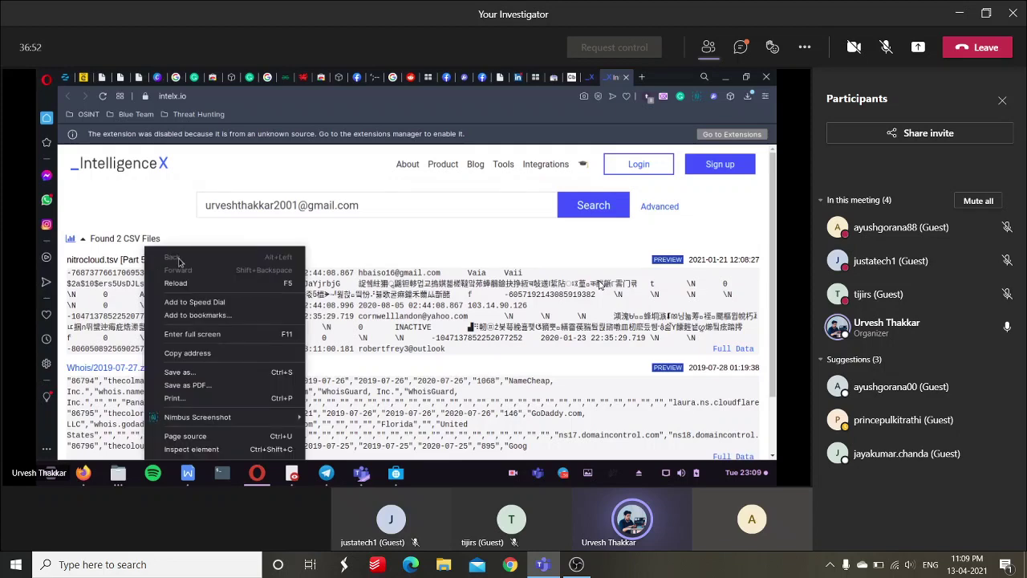
left_click(99, 264)
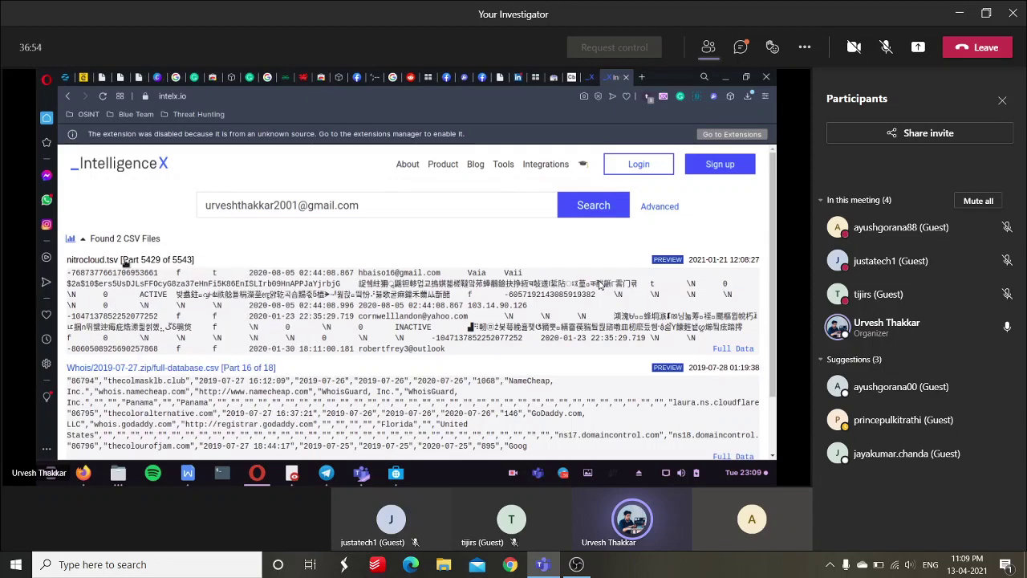
left_click(125, 262)
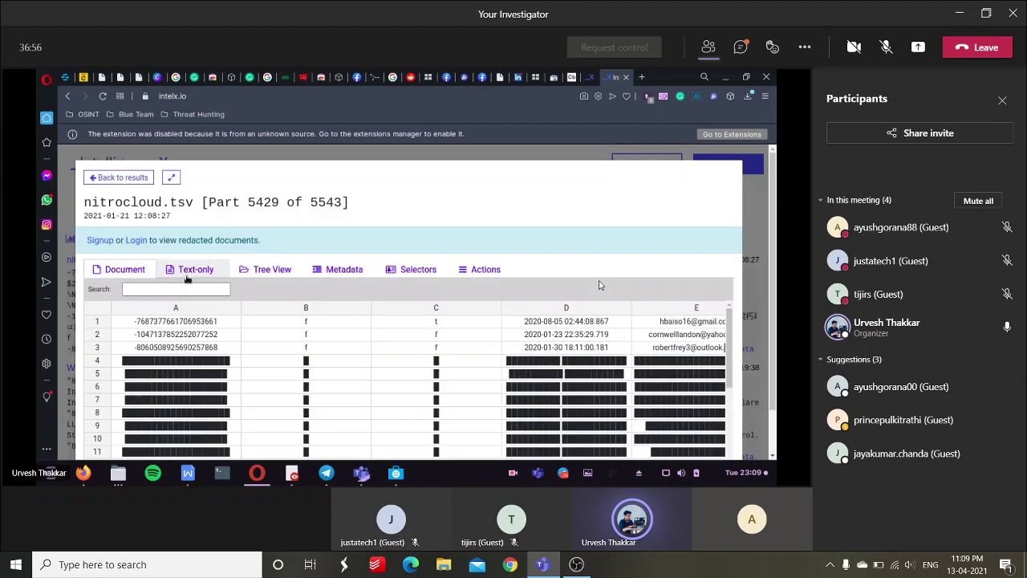
scroll(481, 337, "down", 5)
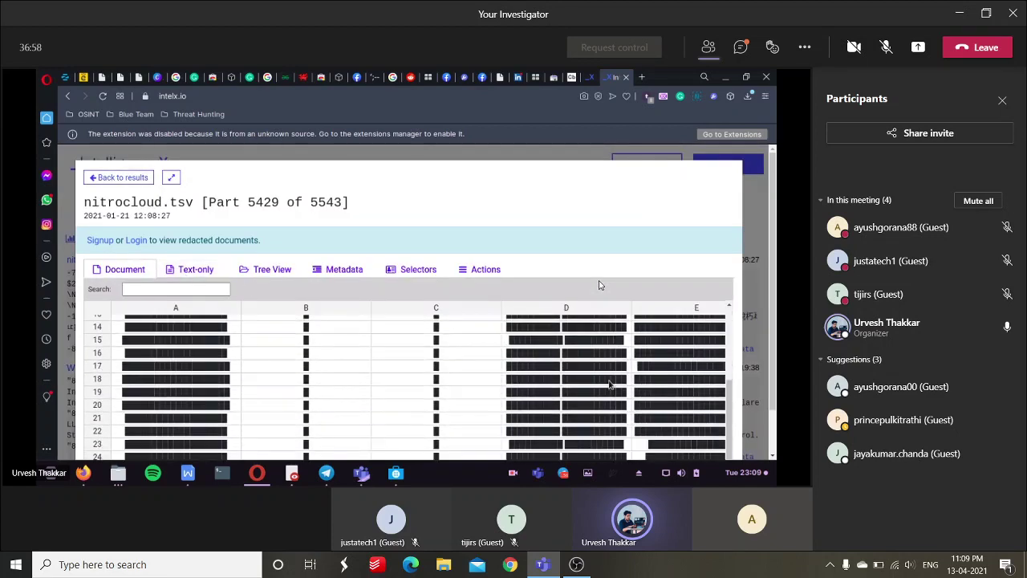
scroll(497, 311, "up", 5)
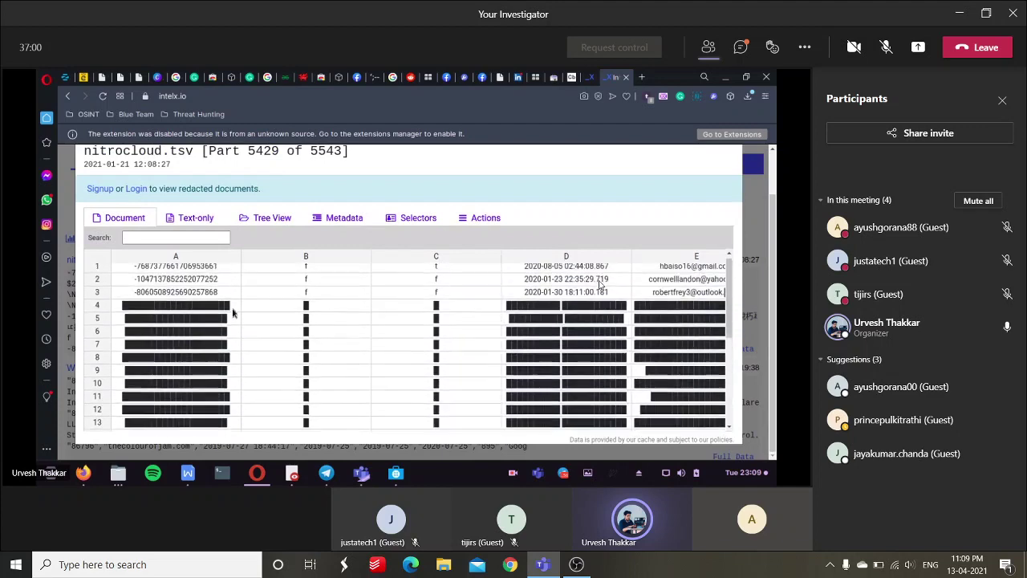
scroll(328, 197, "up", 2)
left_click(195, 268)
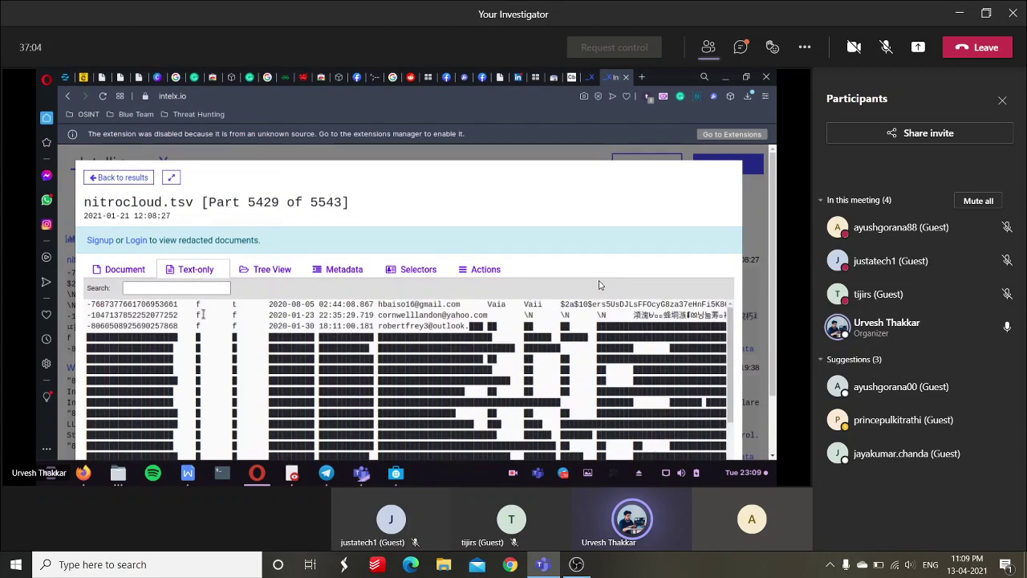
key("alt+Left")
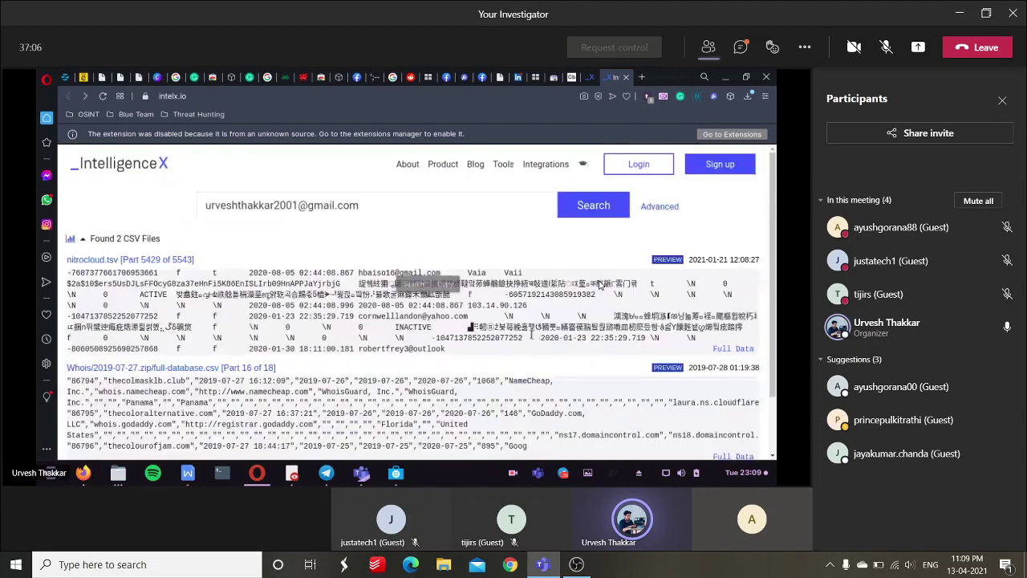
Review the result statistics charts, then preview the Whois full-database.csv leak file.
left_click(134, 237)
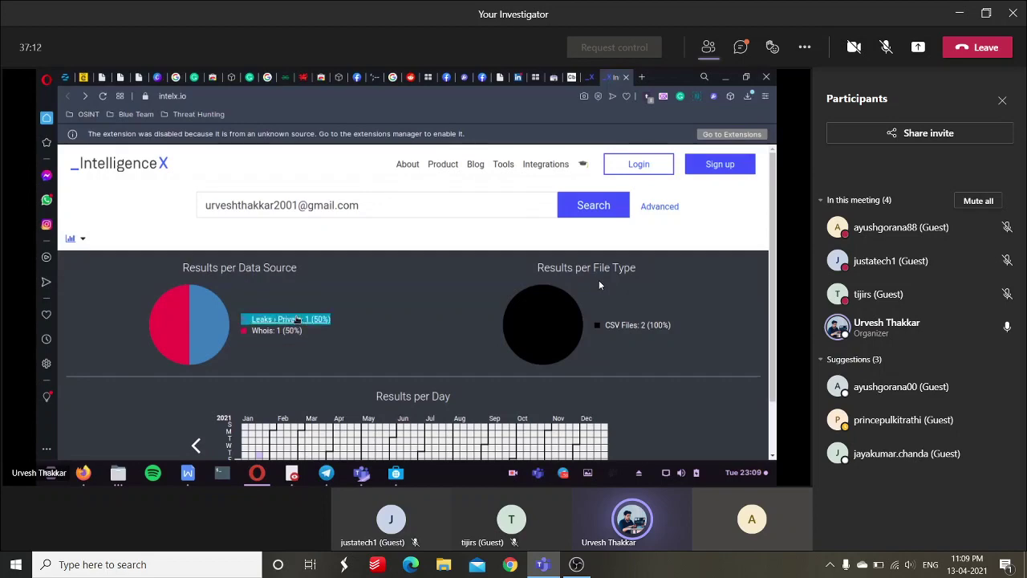
scroll(433, 339, "down", 2)
scroll(433, 340, "down", 2)
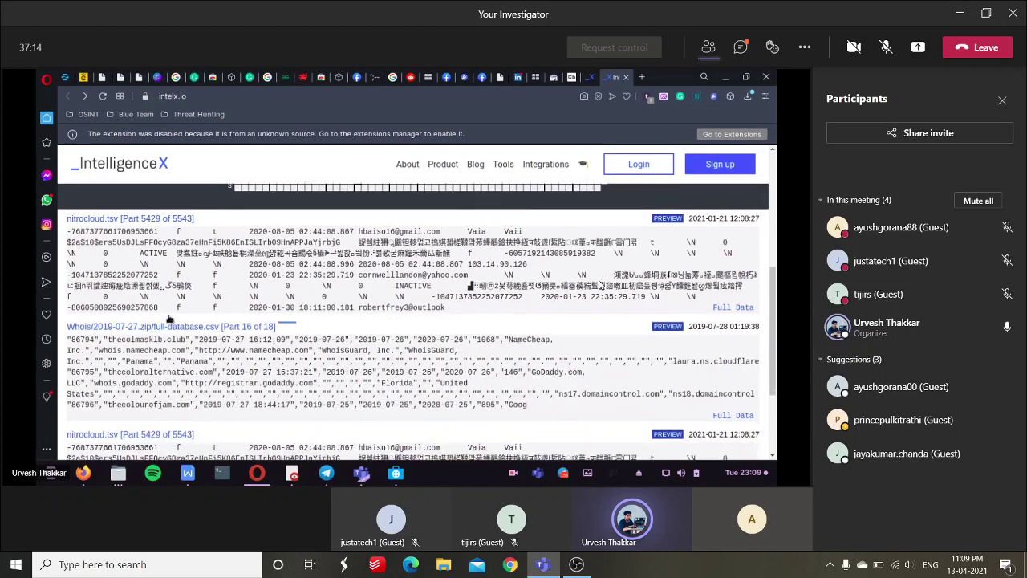
double_click(289, 329)
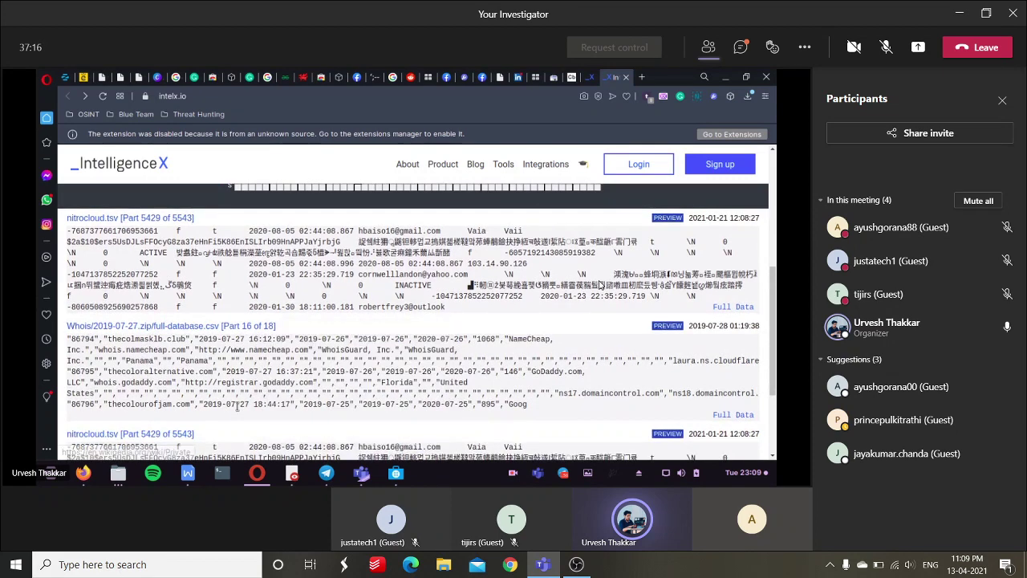
scroll(599, 285, "down", 1)
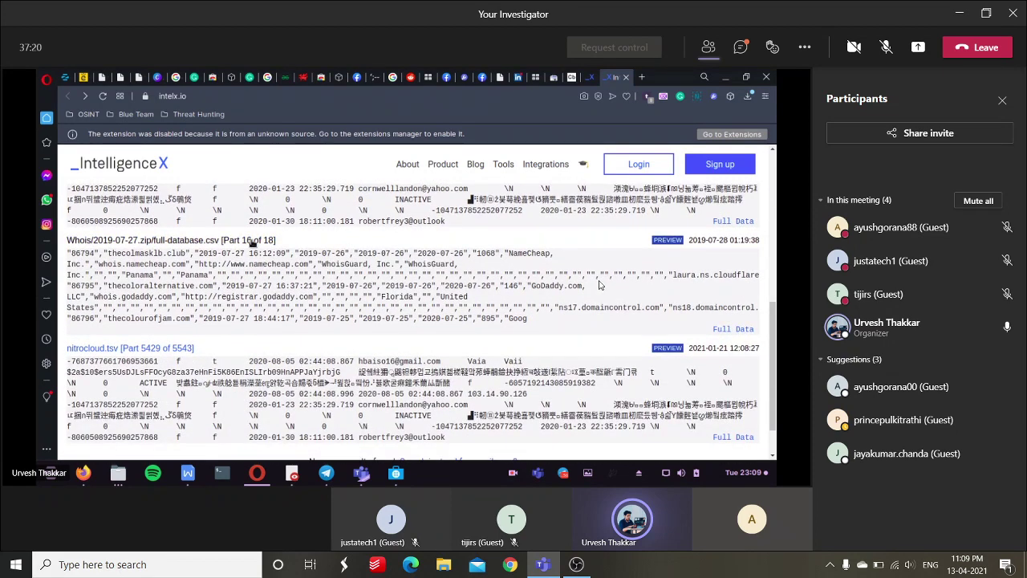
left_click(251, 241)
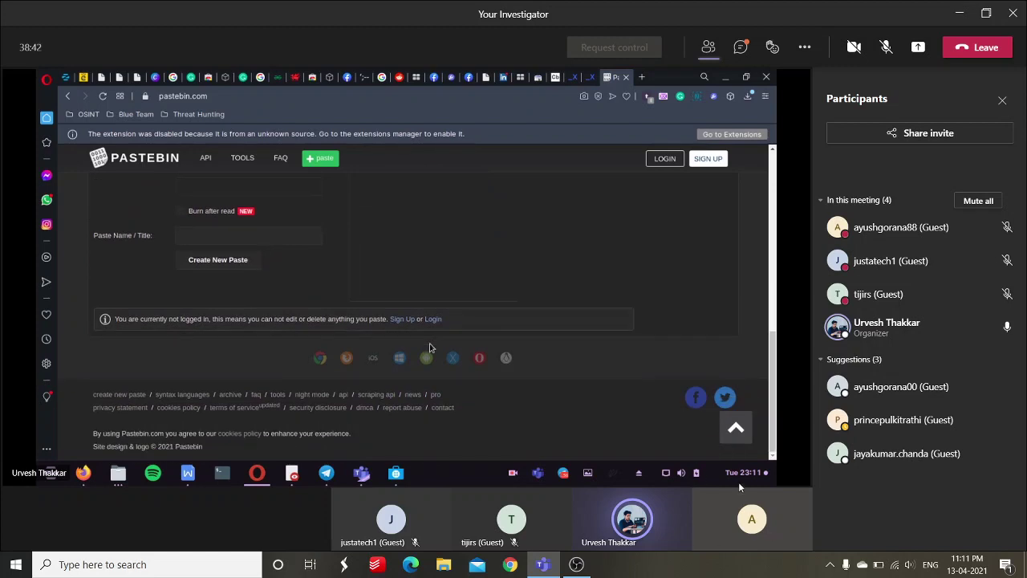
mouse_move(896, 386)
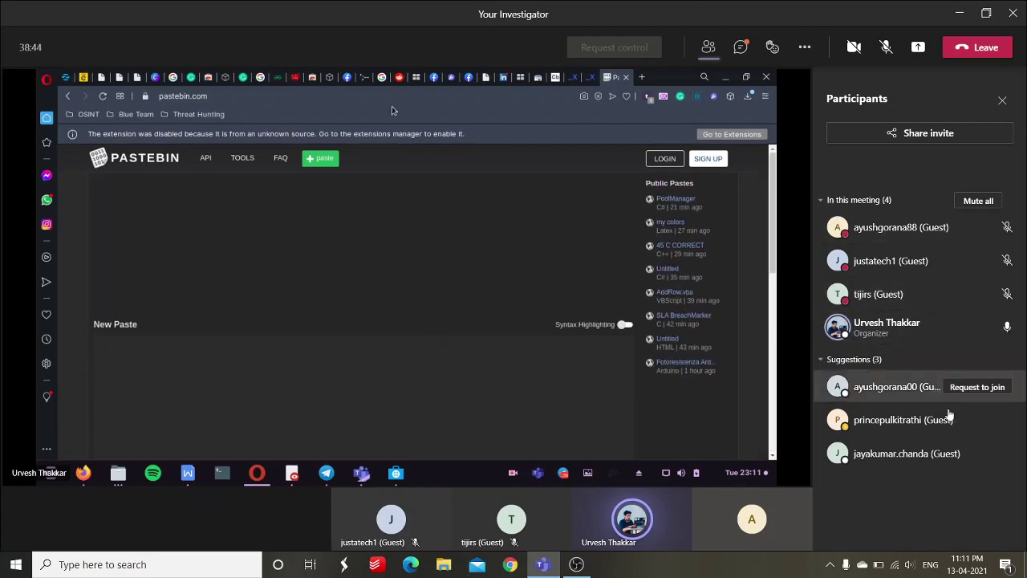
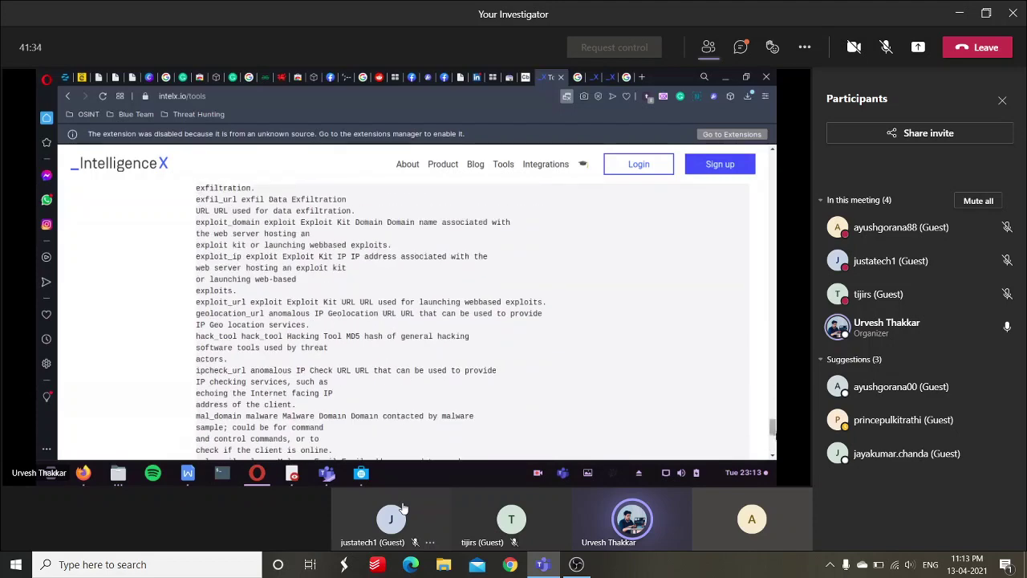
Bring the OBS Studio window in front of the shared IntelligenceX tools page from the taskbar.
left_click(568, 568)
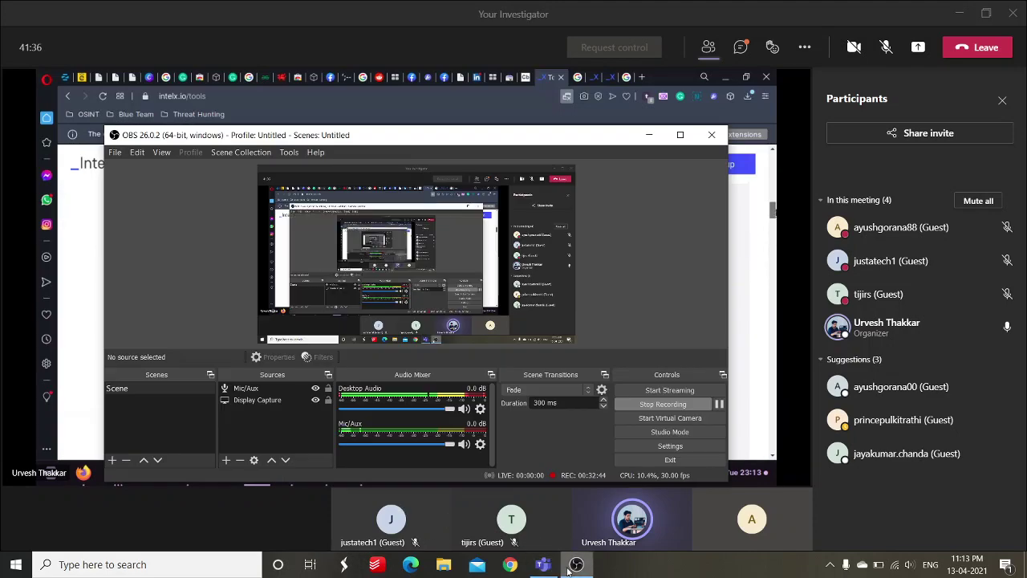